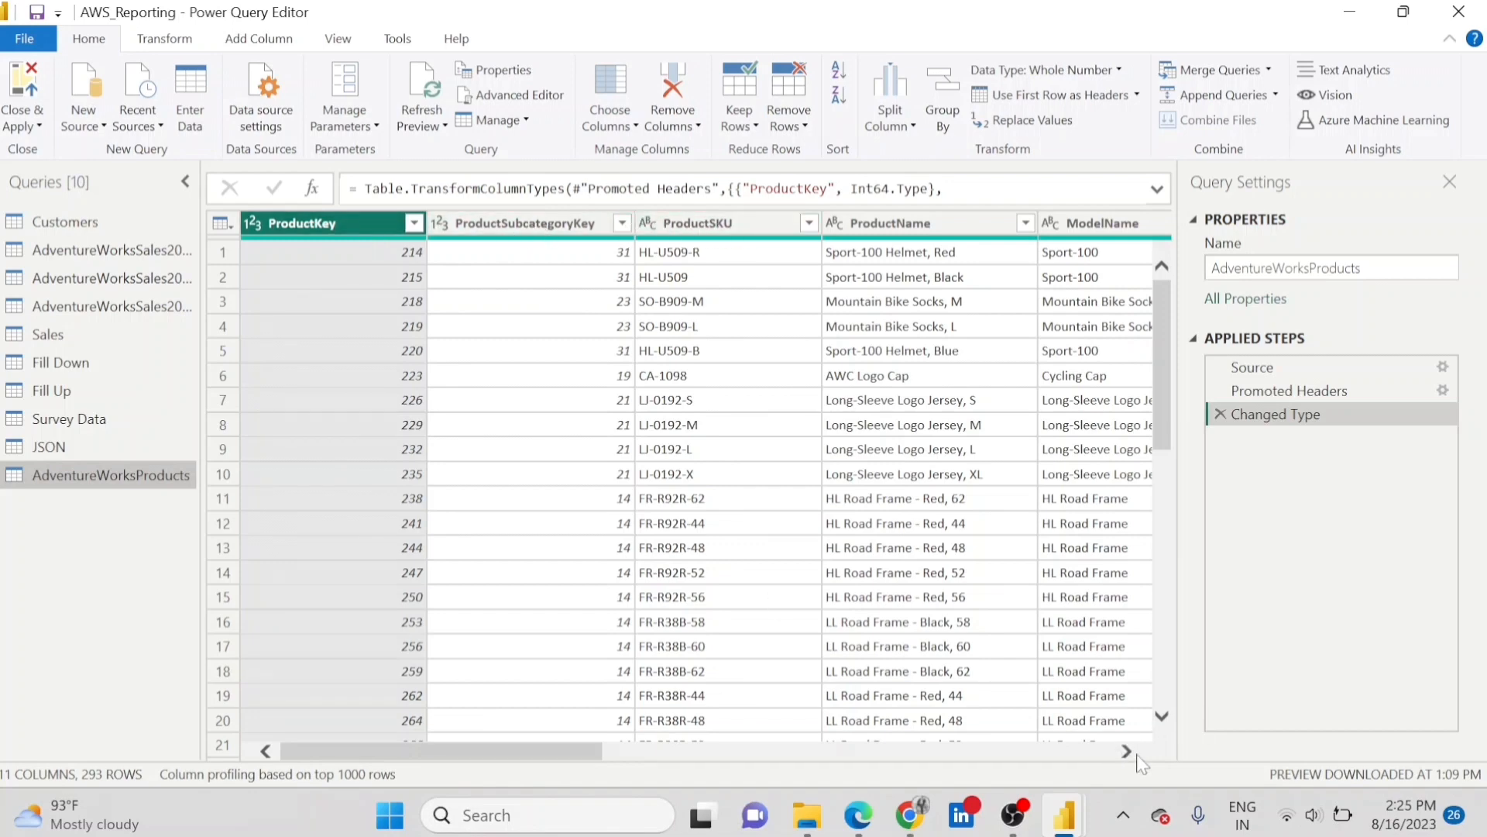
Calculate the sum of the ProductCost column in the AdventureWorksProducts query and remove that calculation from the applied steps.
drag(1127, 753, 1127, 753)
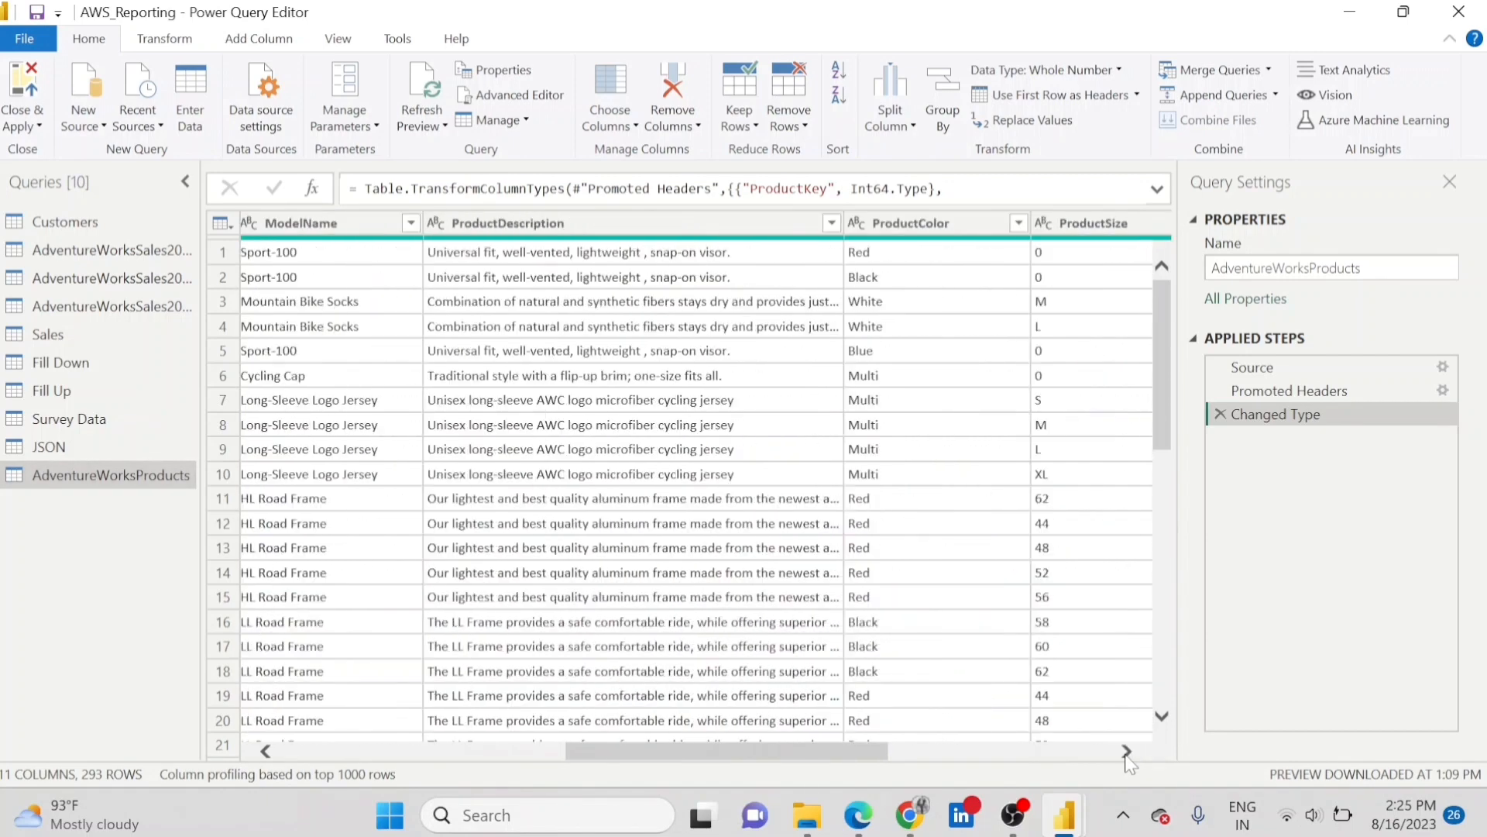
click(945, 221)
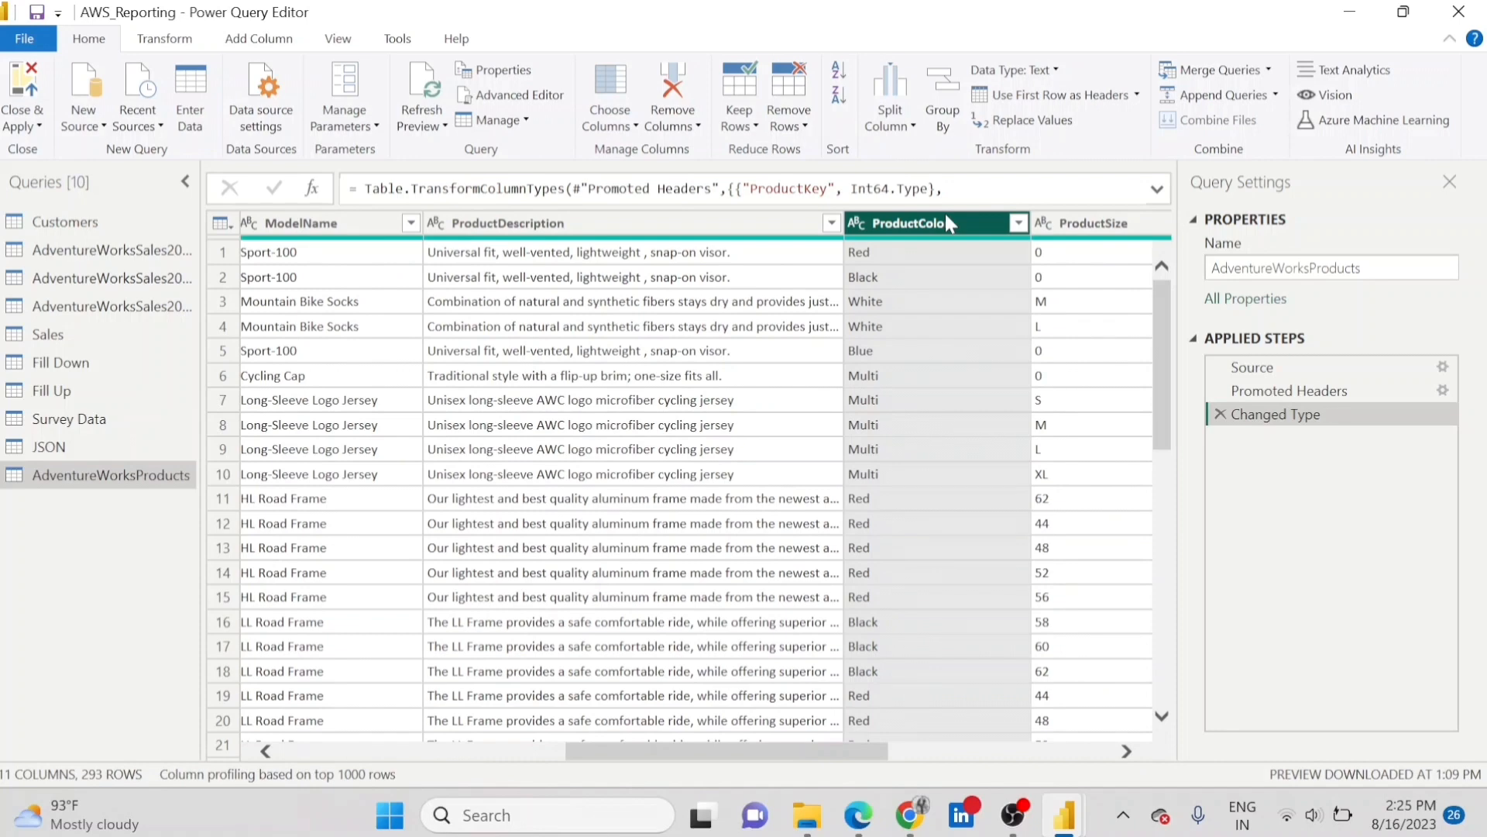
click(177, 44)
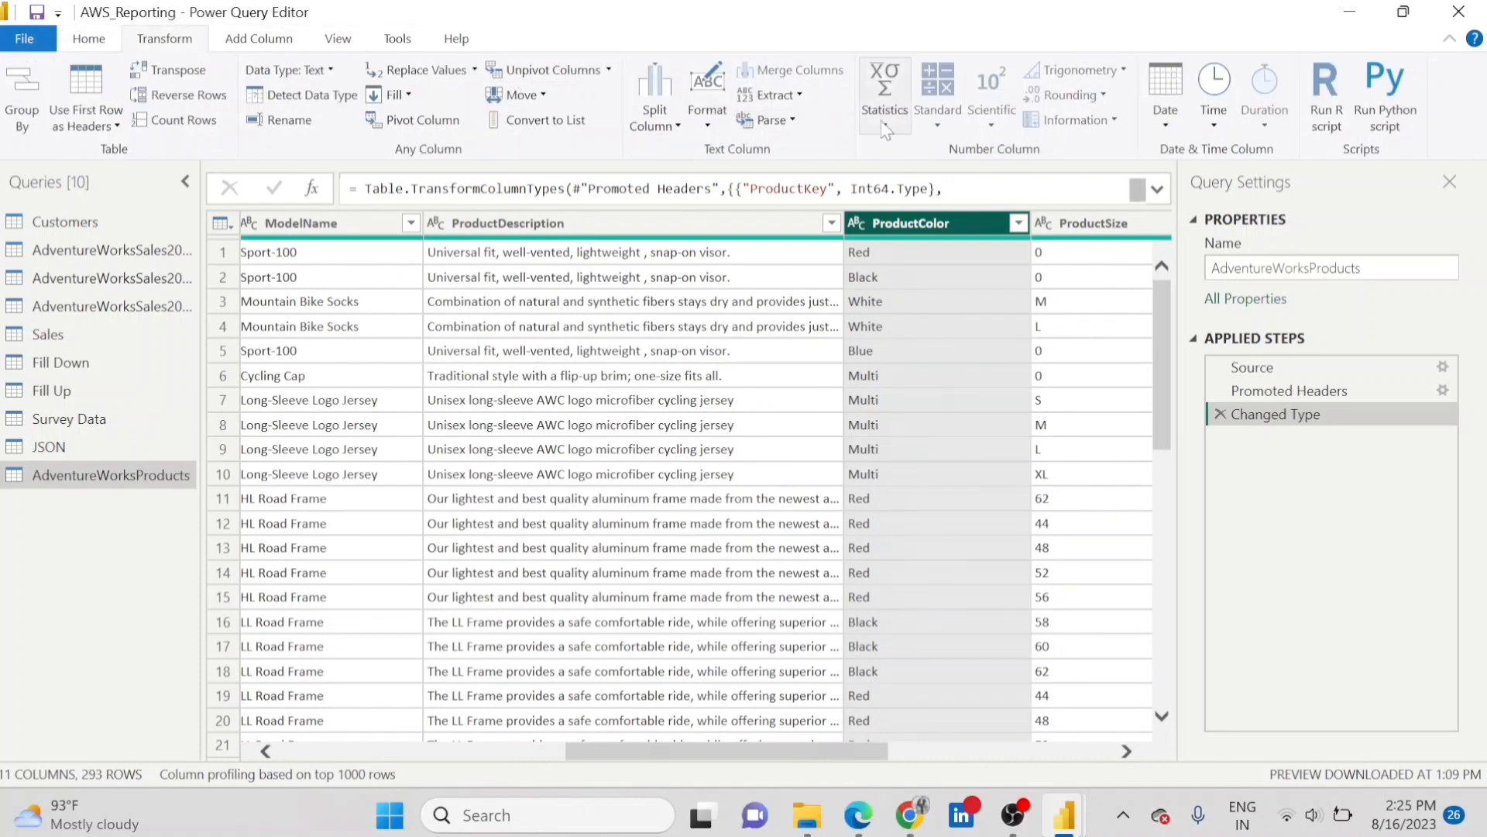
key(Right)
key(Right)
key(Right)
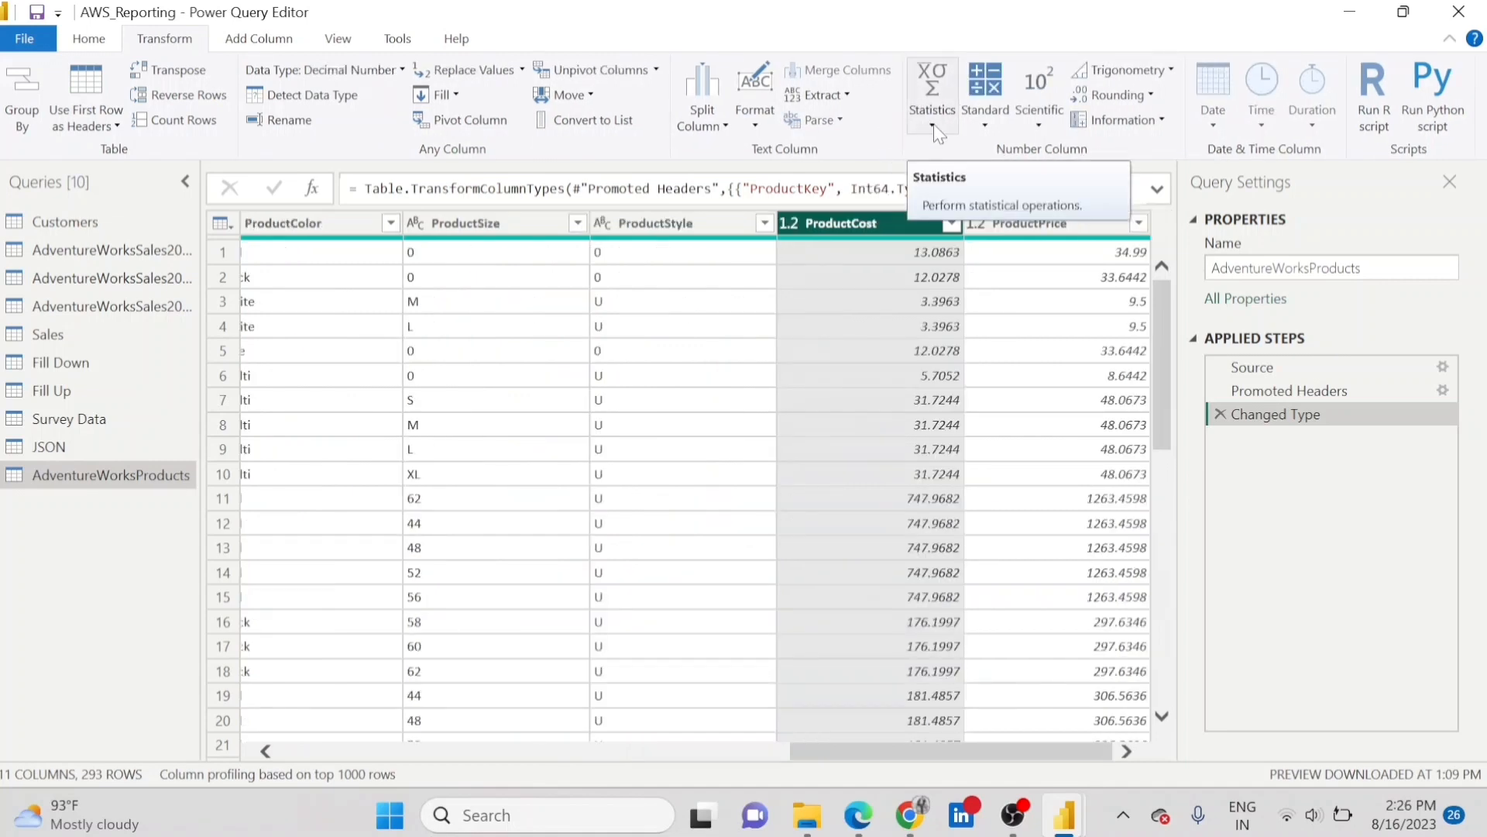
click(933, 124)
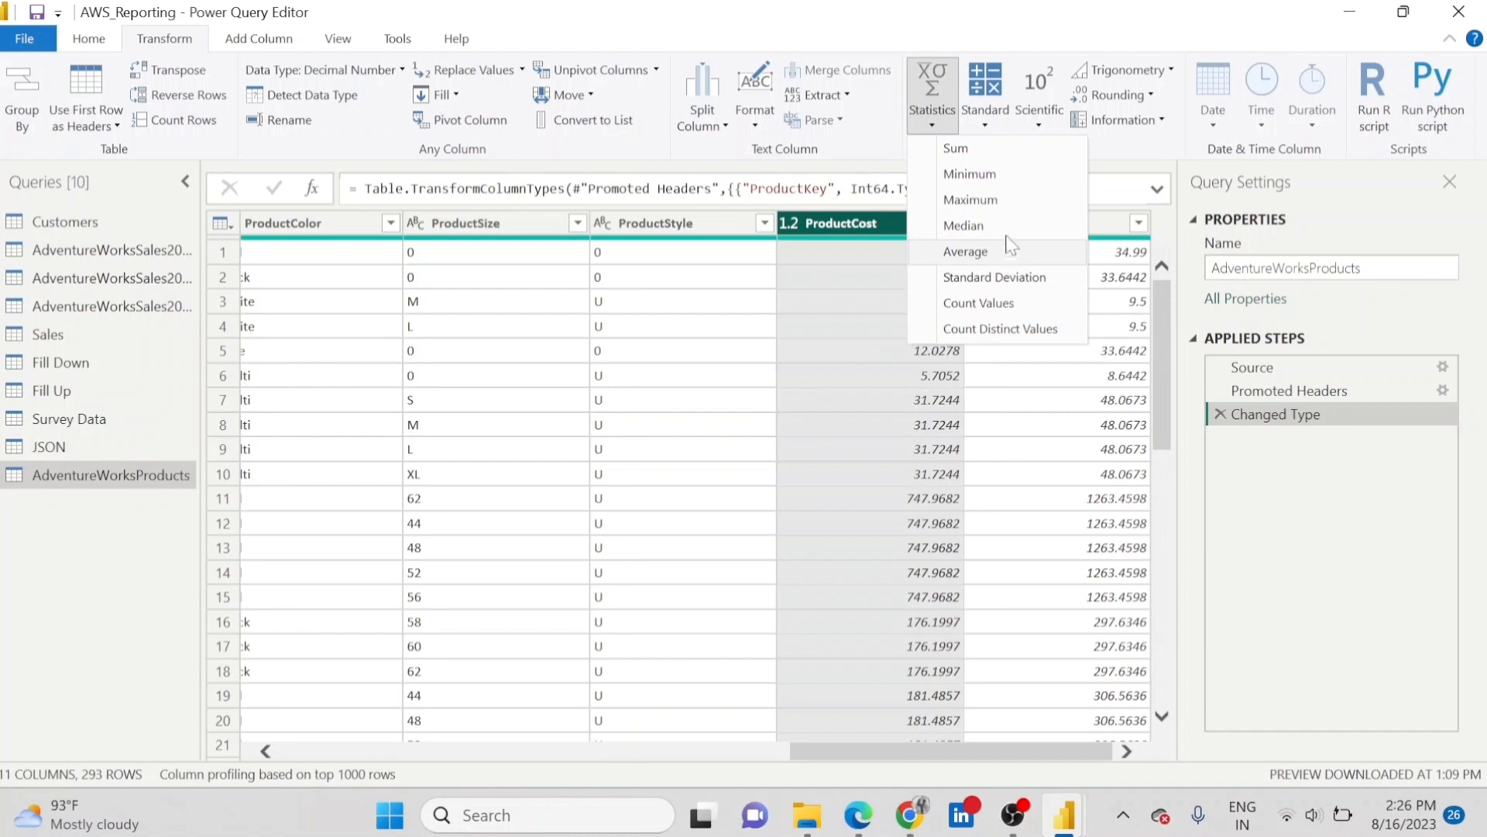
click(923, 123)
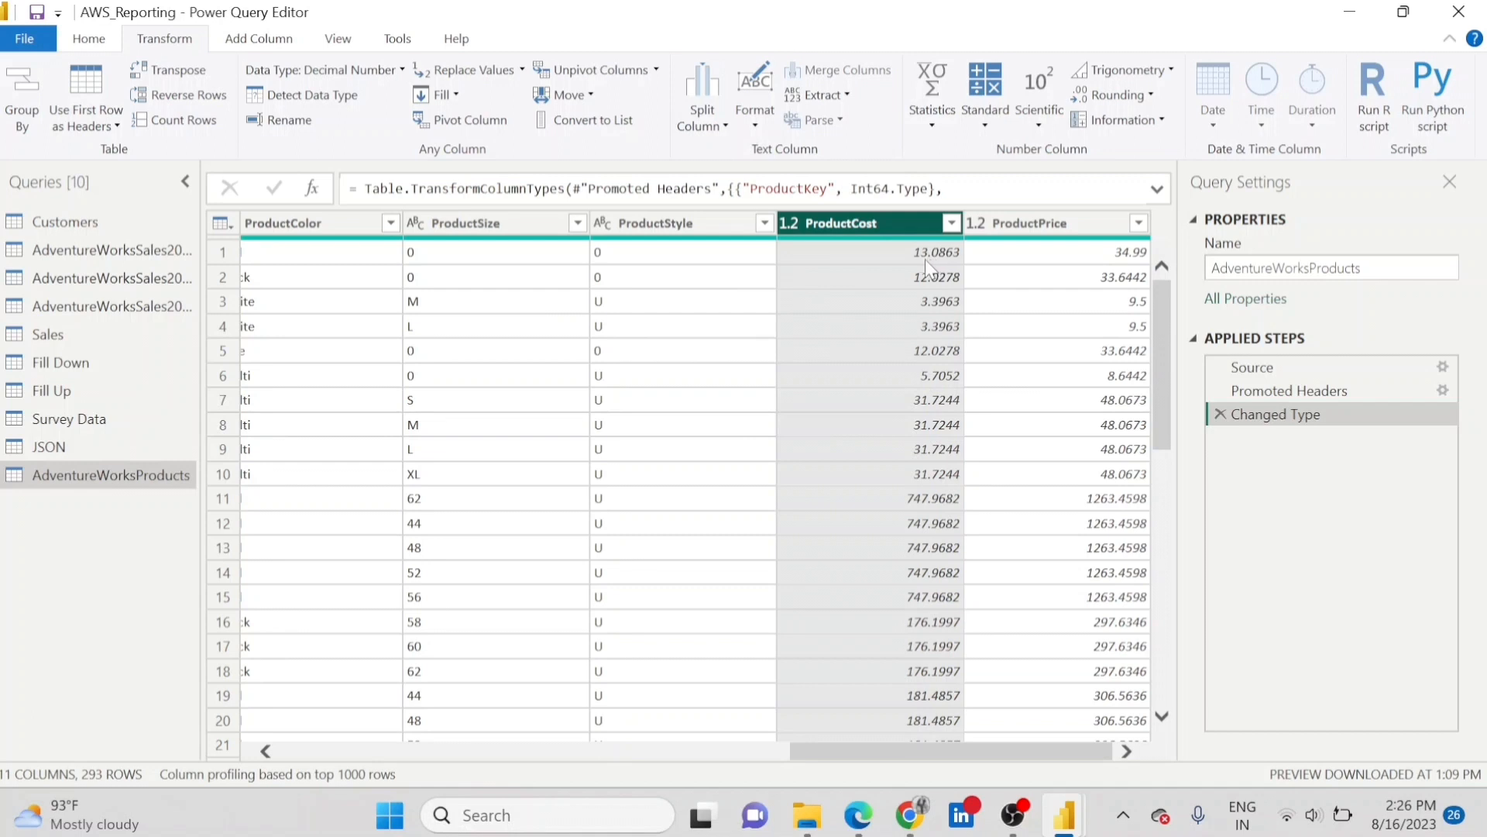
click(942, 124)
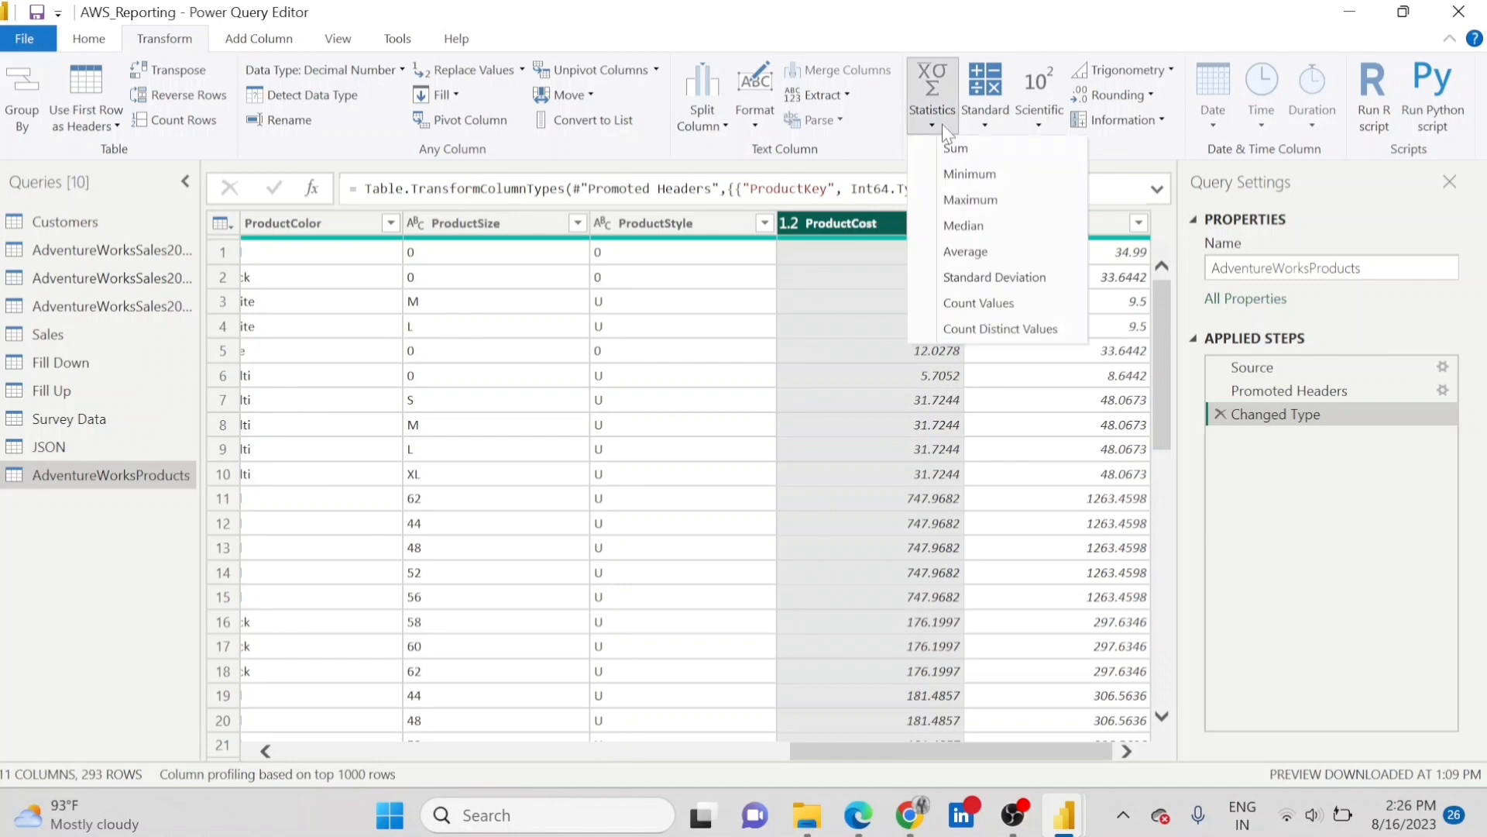
click(973, 150)
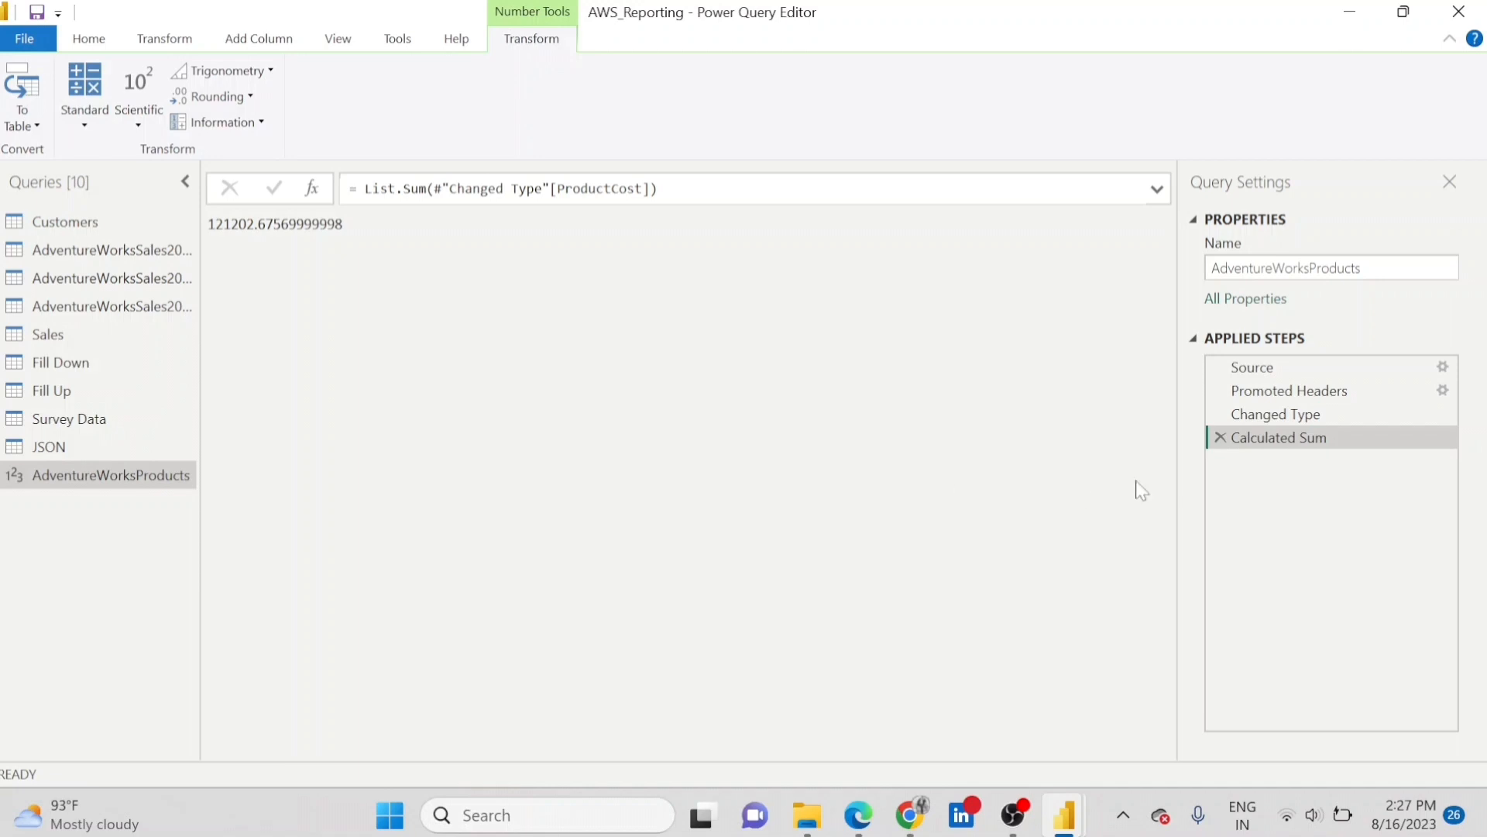
click(1222, 439)
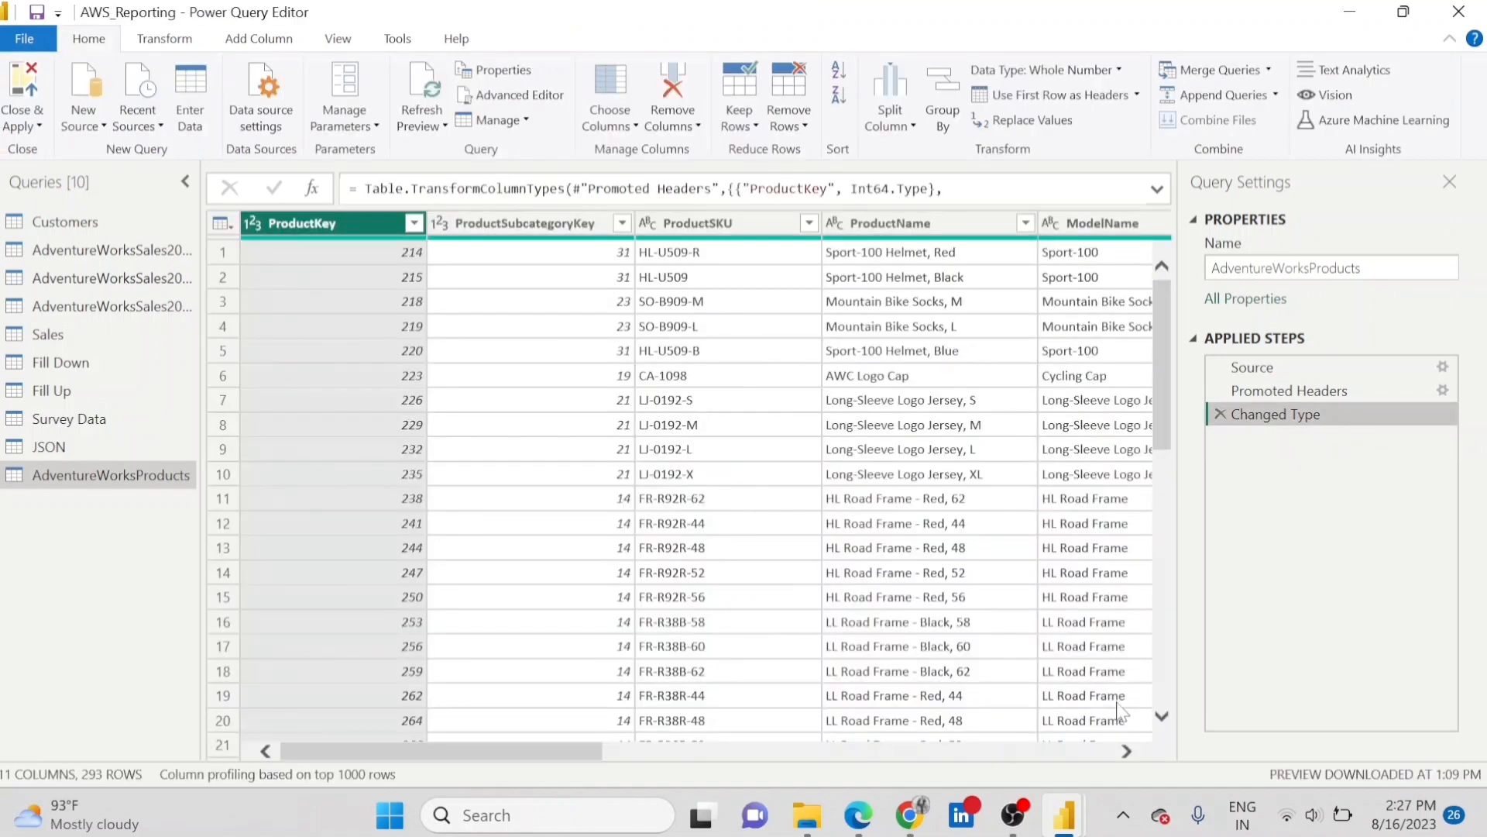
Calculate the maximum of the ProductCost column and remove that calculation from the applied steps.
click(1127, 751)
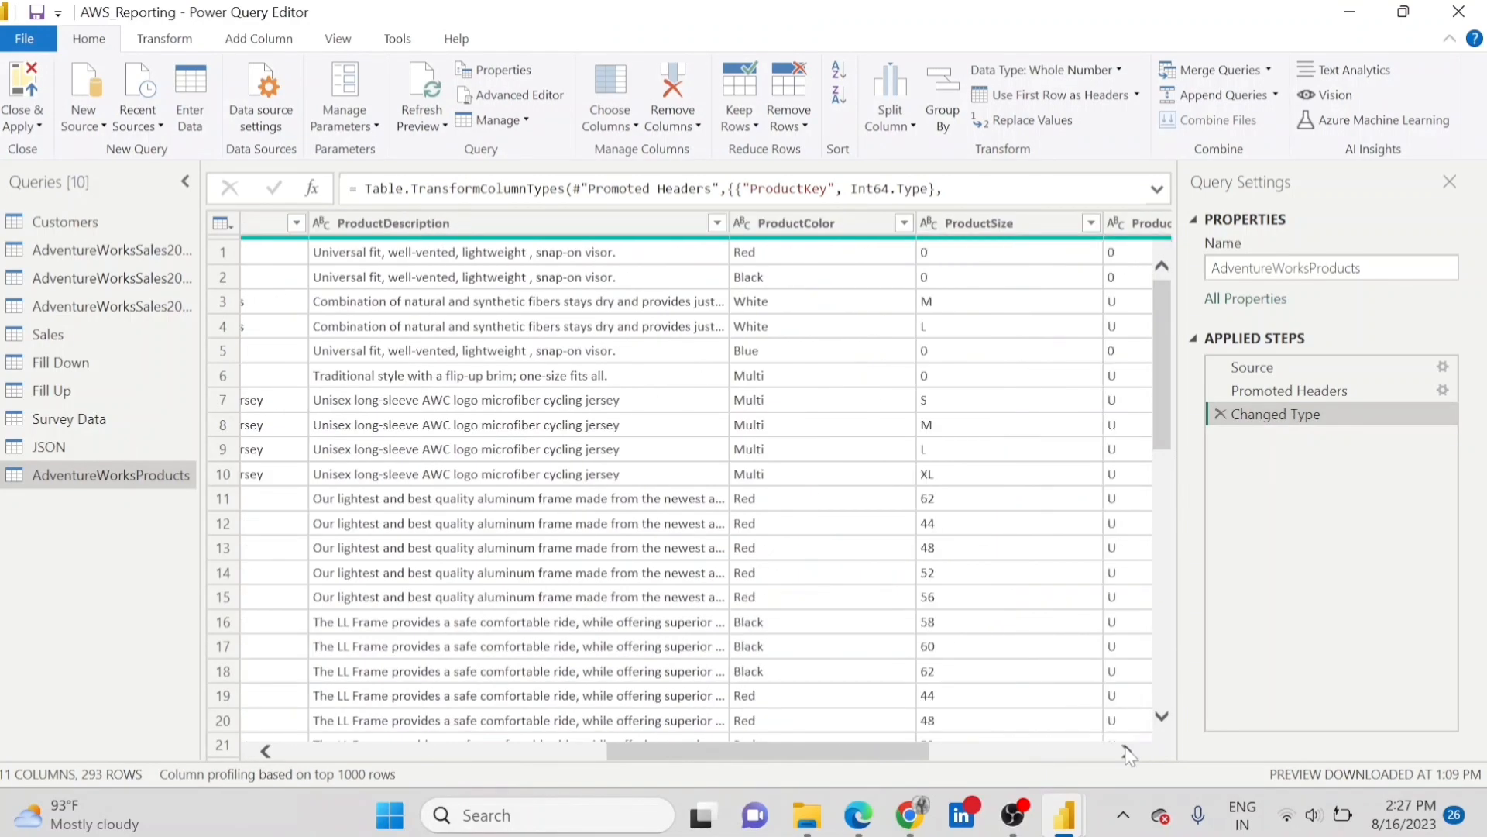
click(1127, 751)
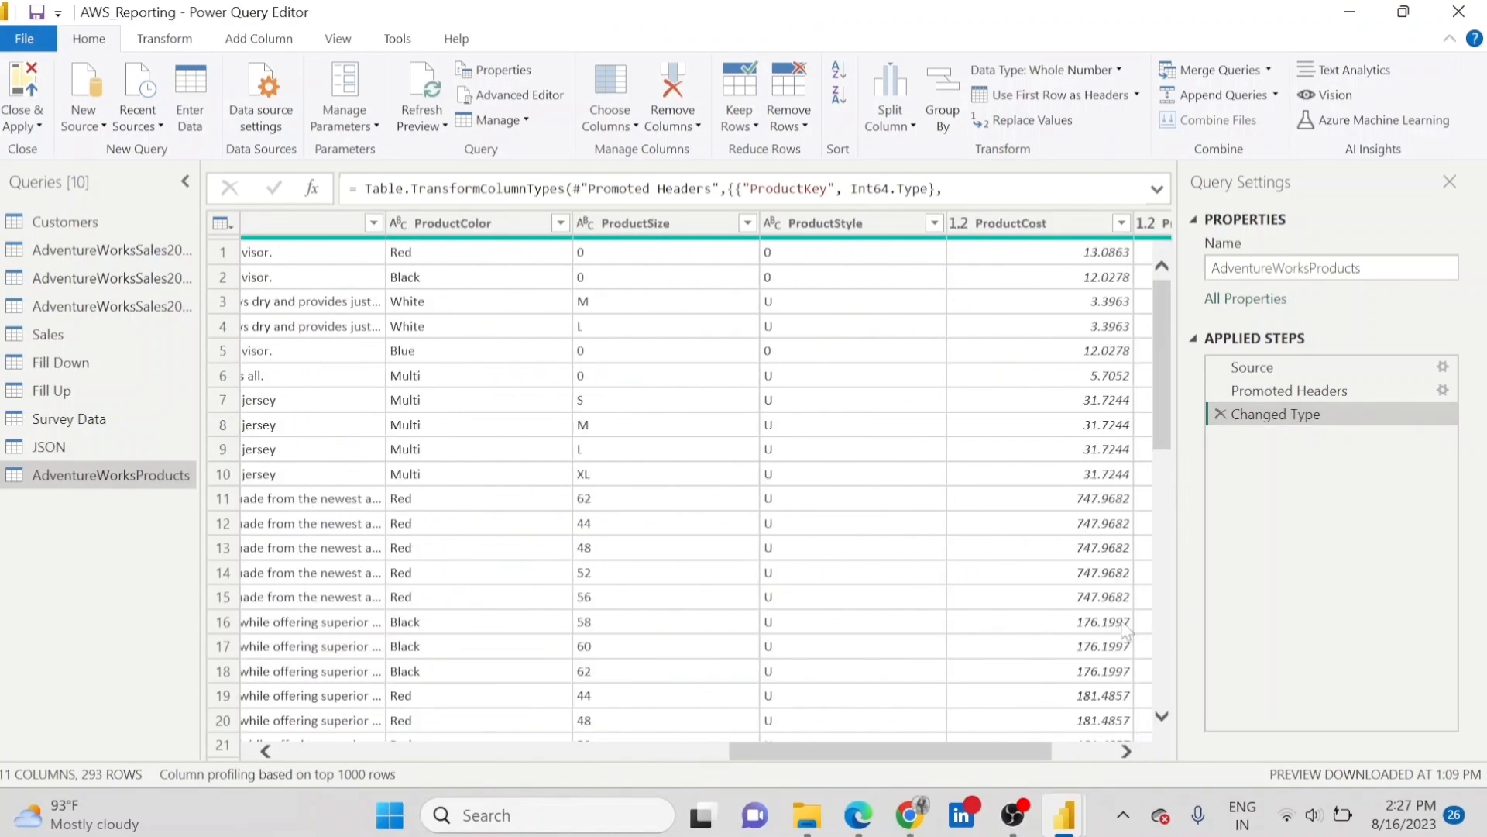
click(1073, 224)
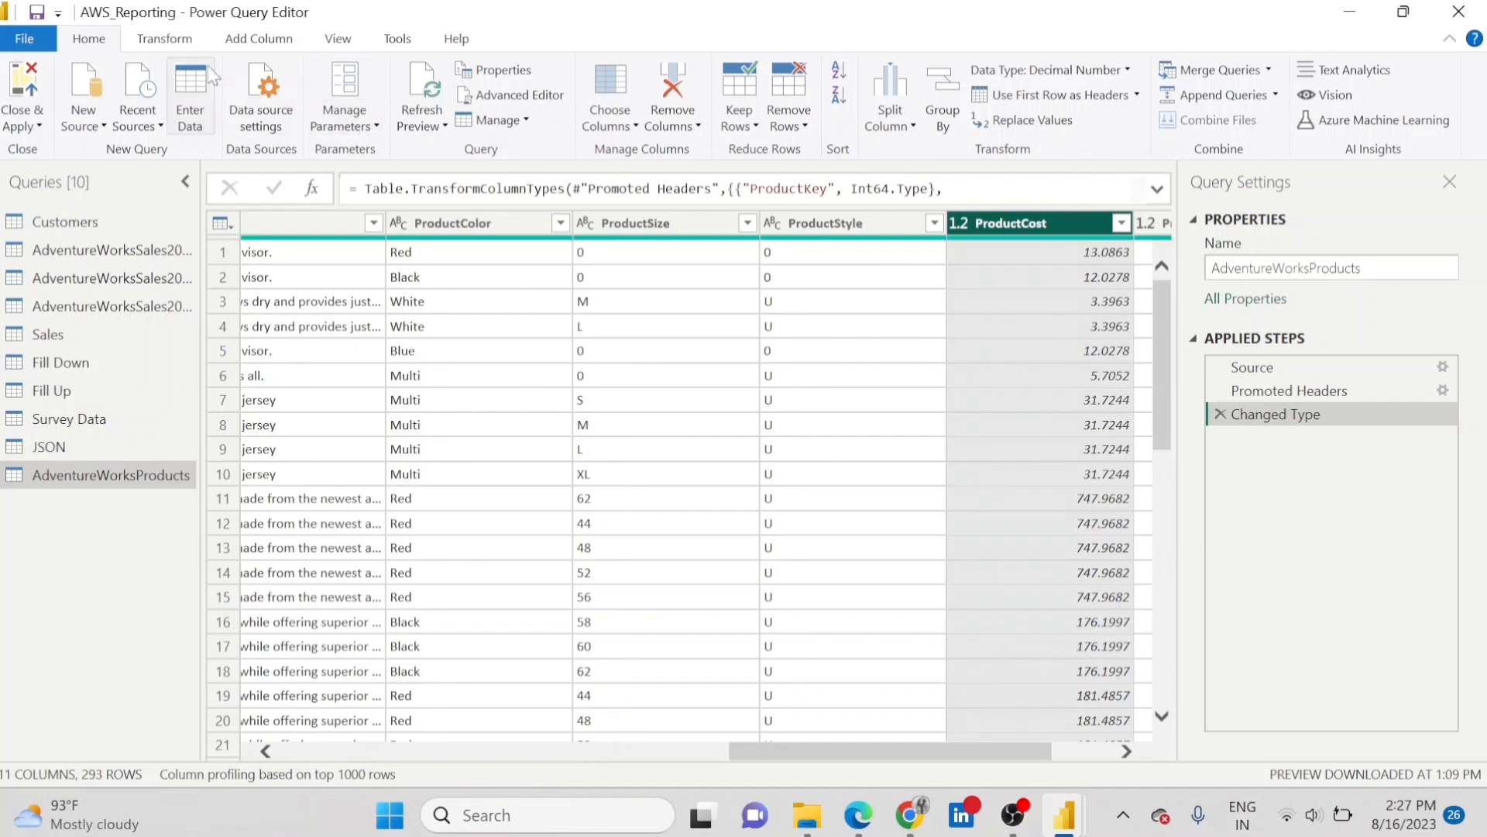
click(165, 39)
click(931, 126)
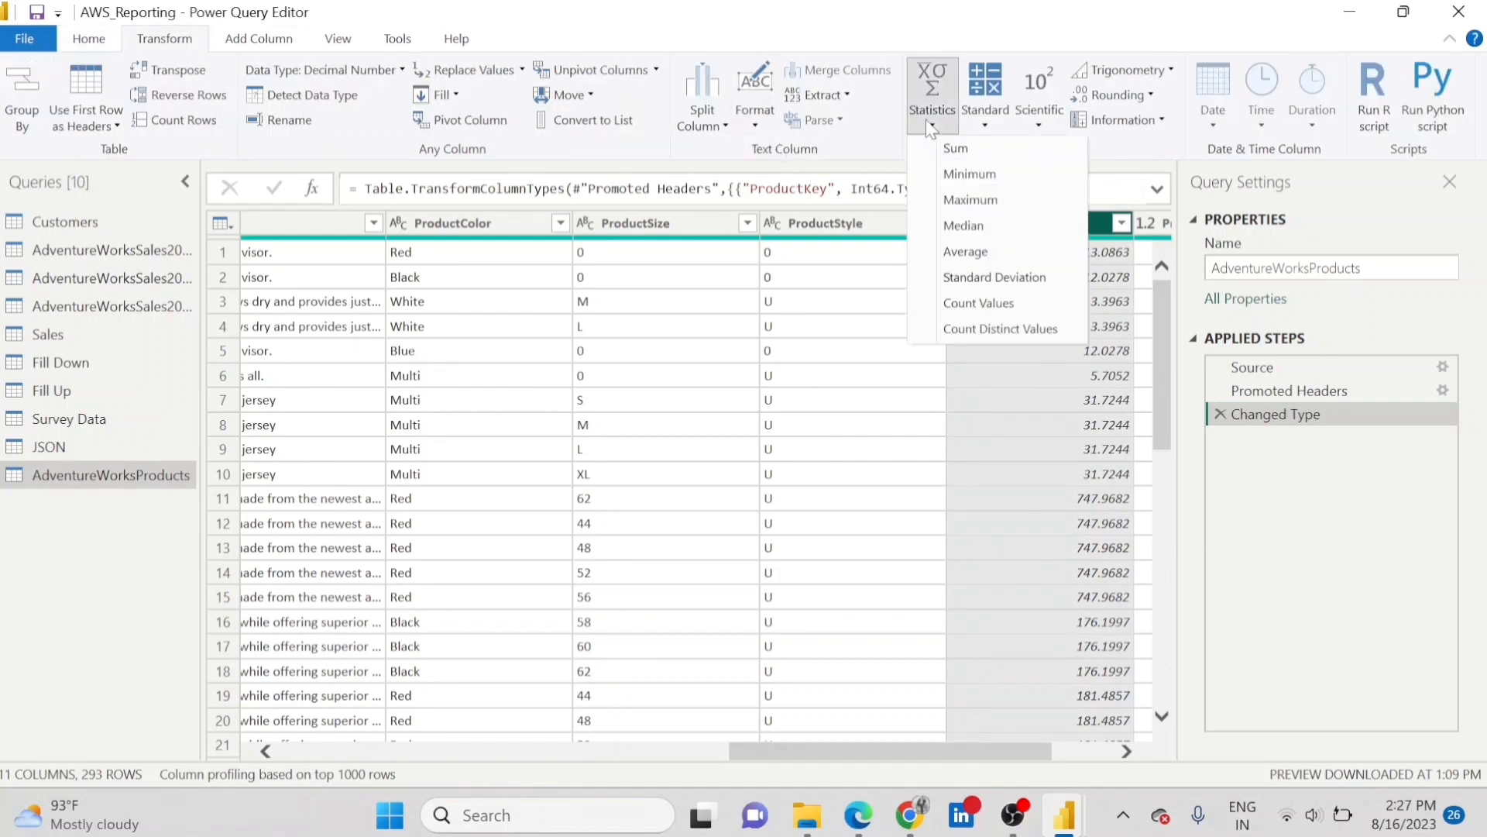
click(1027, 200)
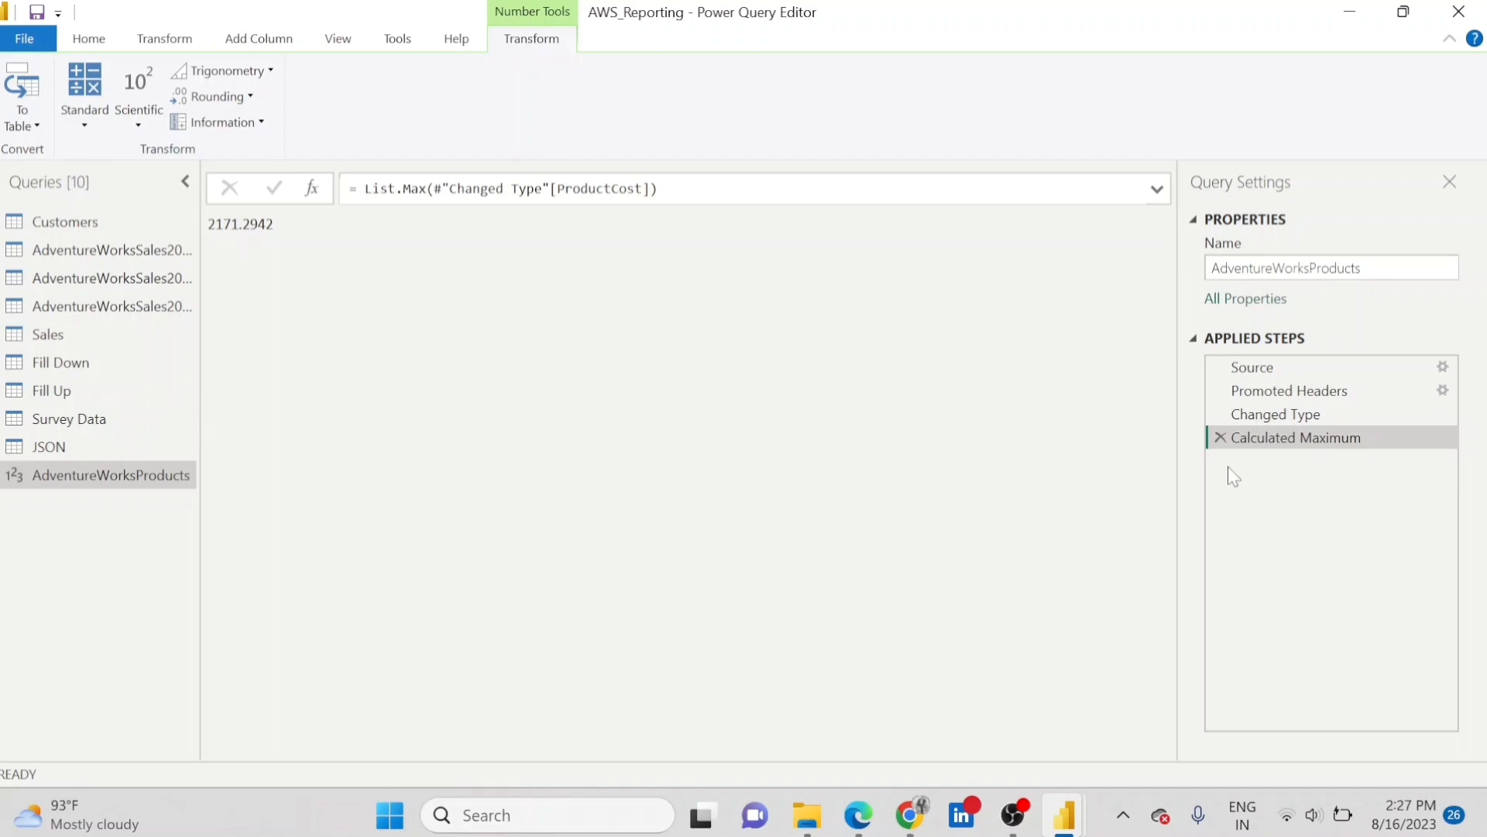
click(1220, 437)
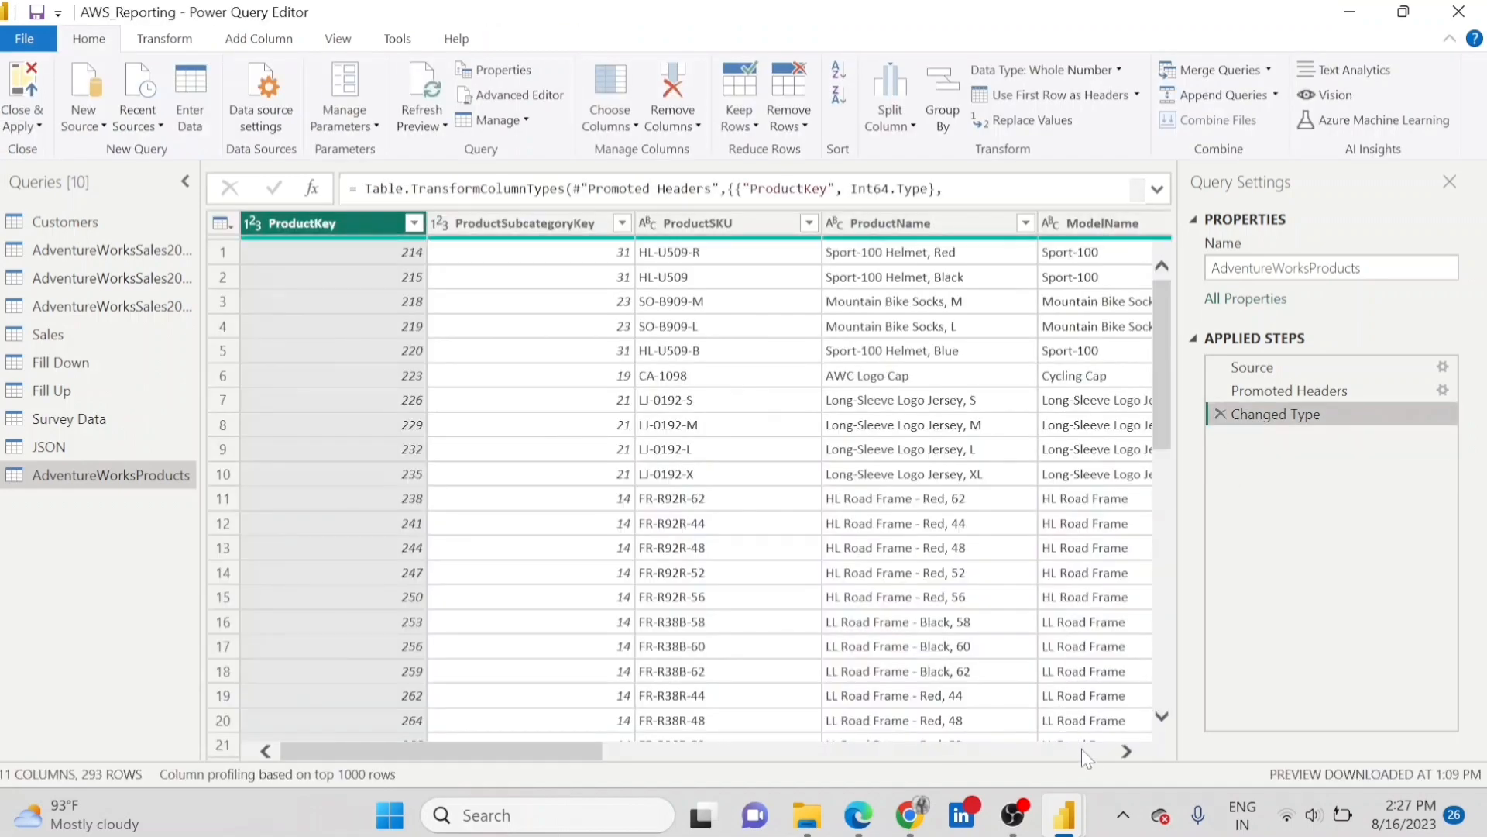
Add 50 to every value in the ProductCost column and compare the column before and after the addition.
click(1133, 750)
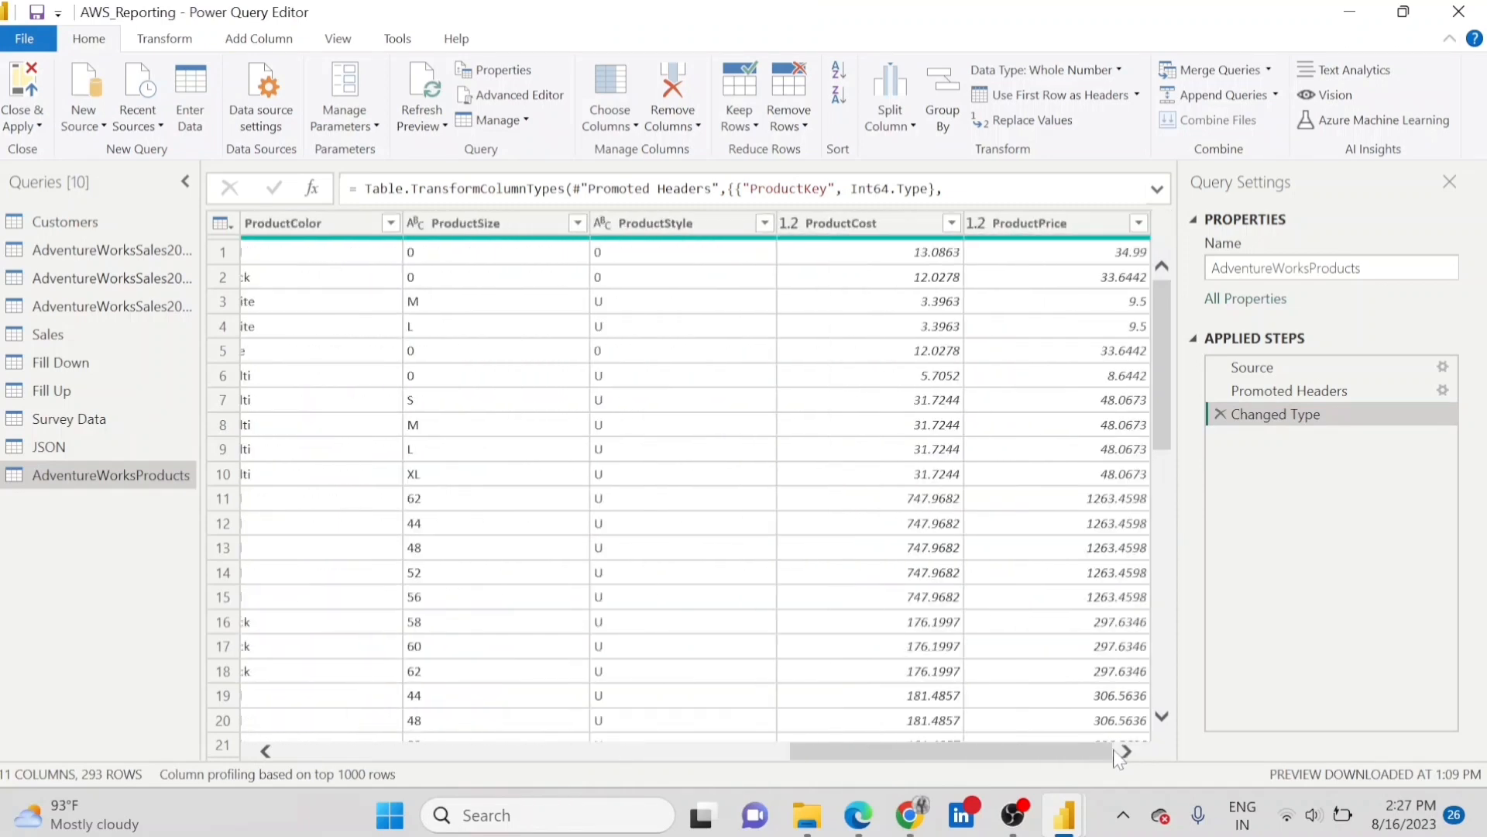
click(905, 233)
click(164, 38)
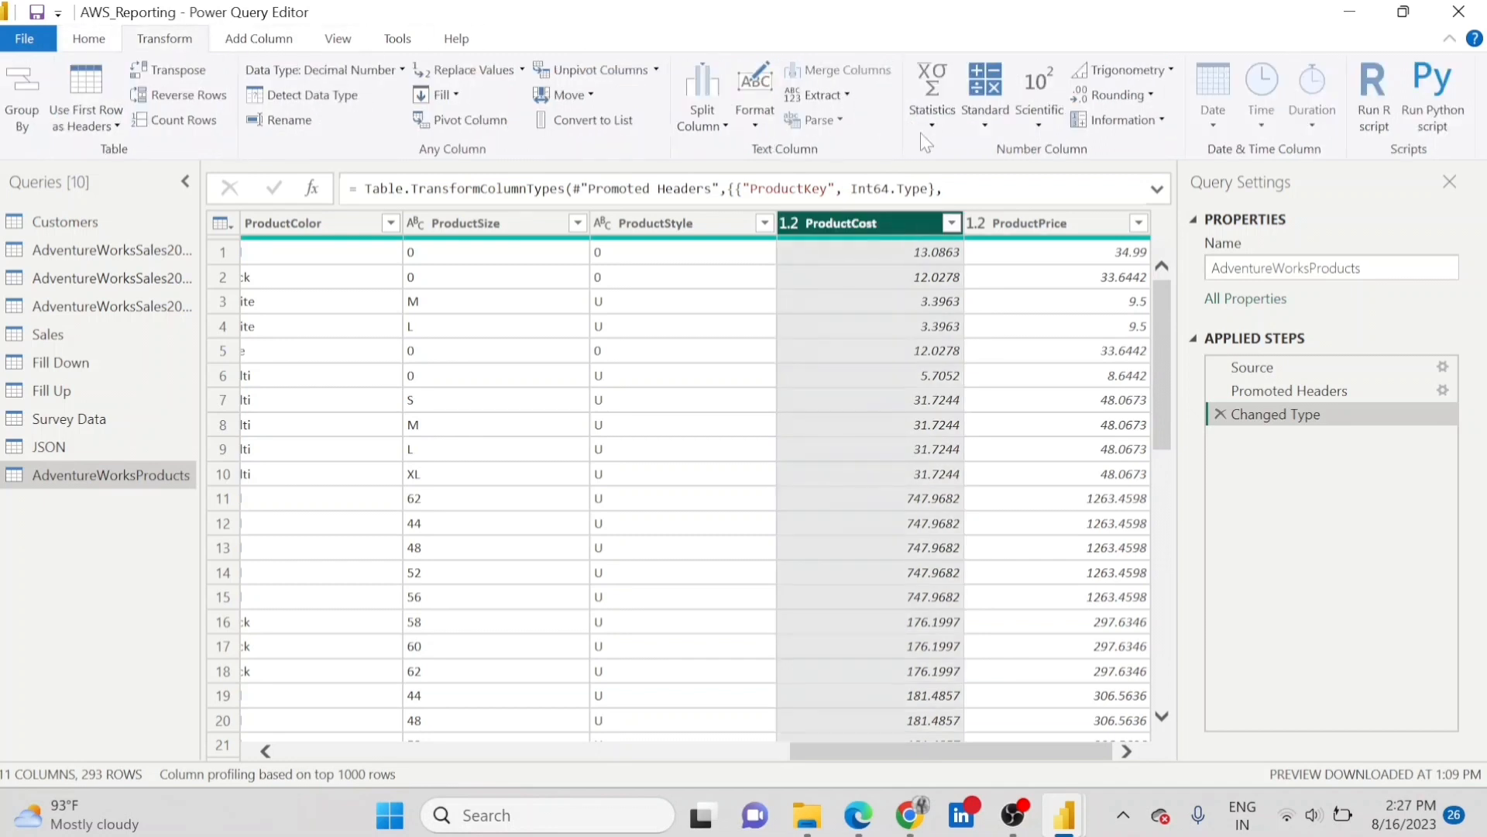
click(942, 125)
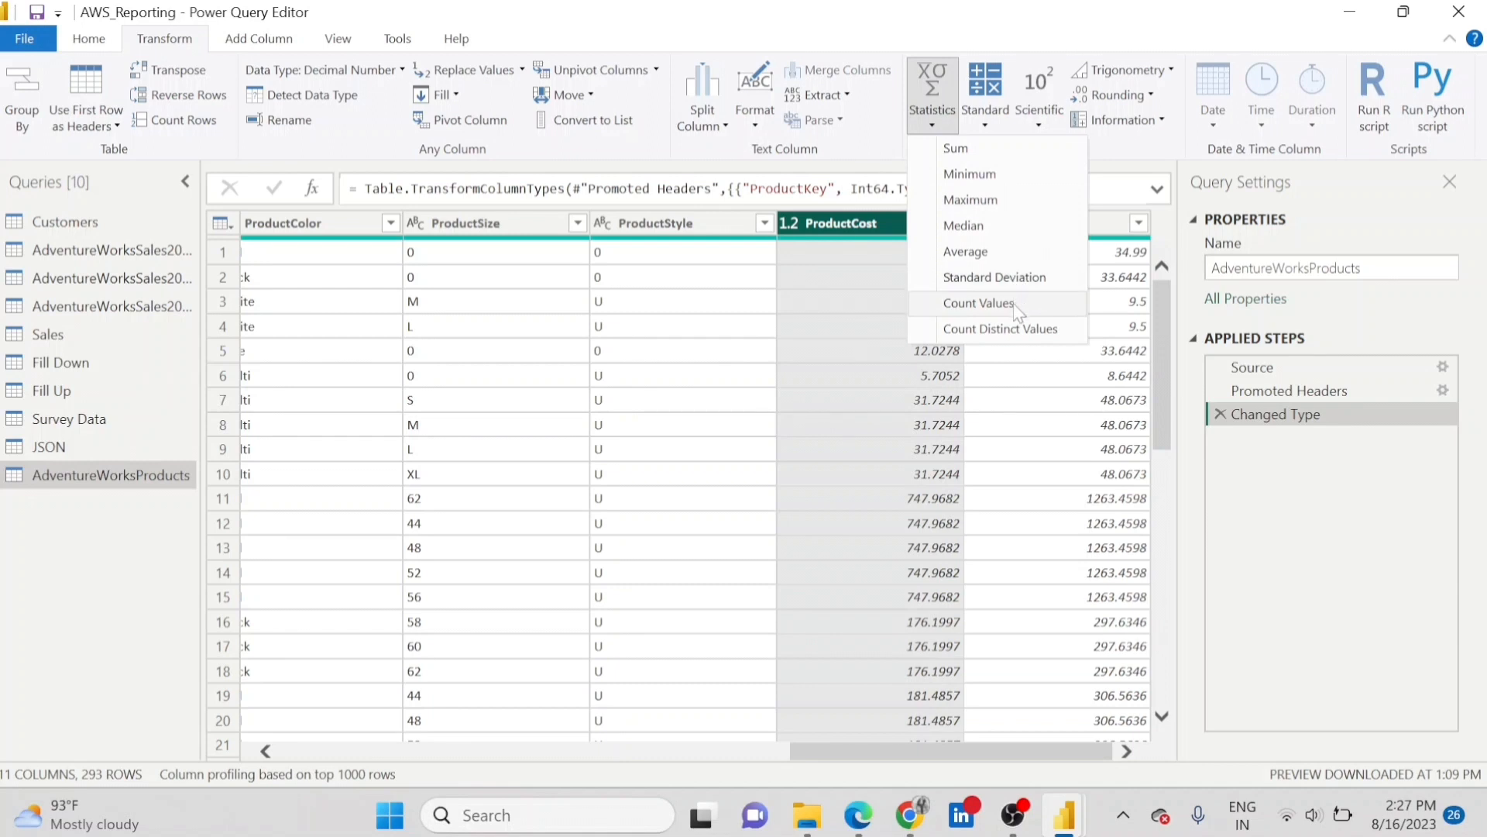
click(986, 124)
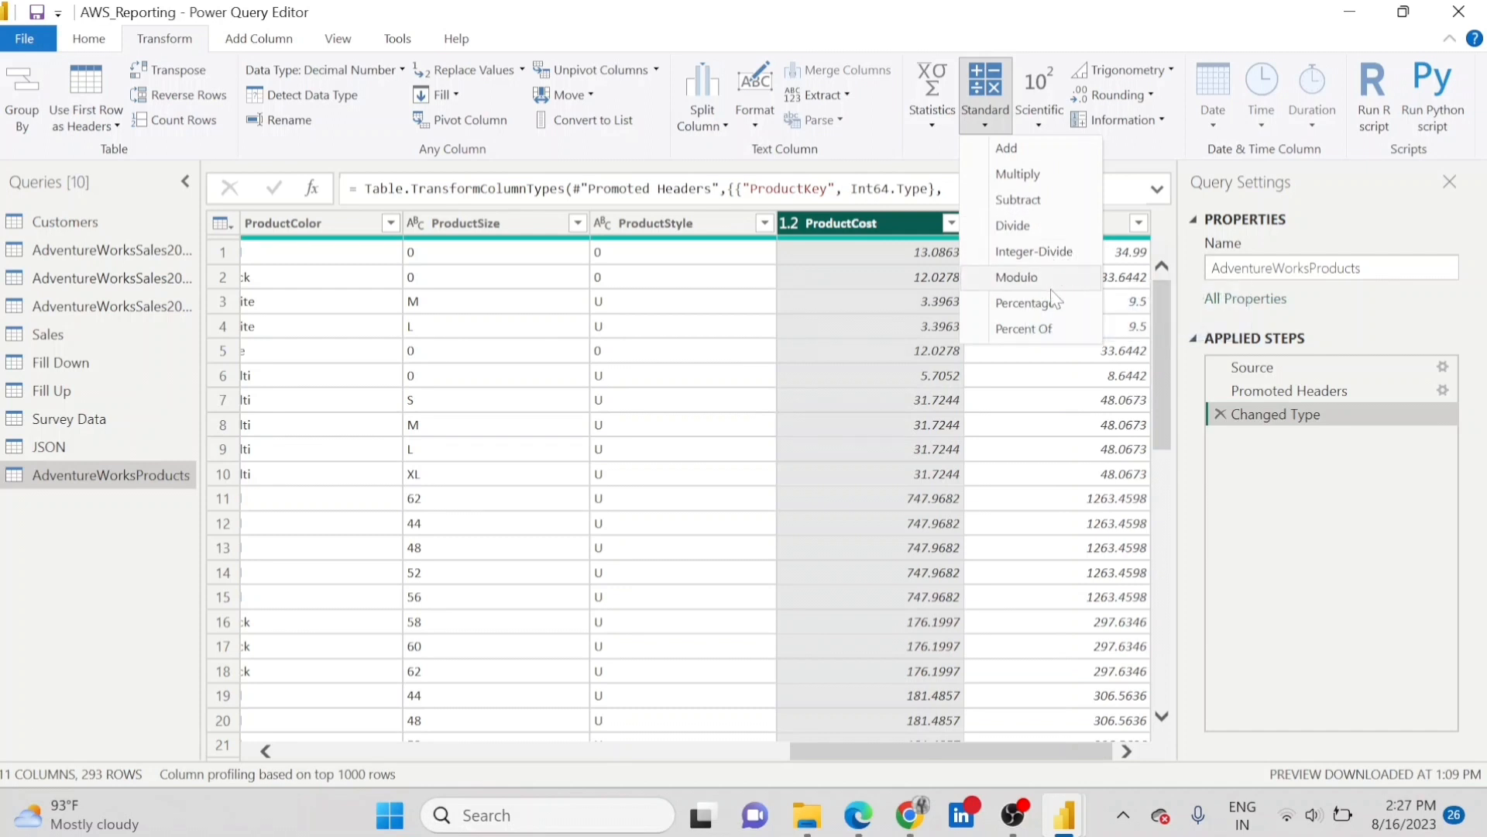
click(1035, 149)
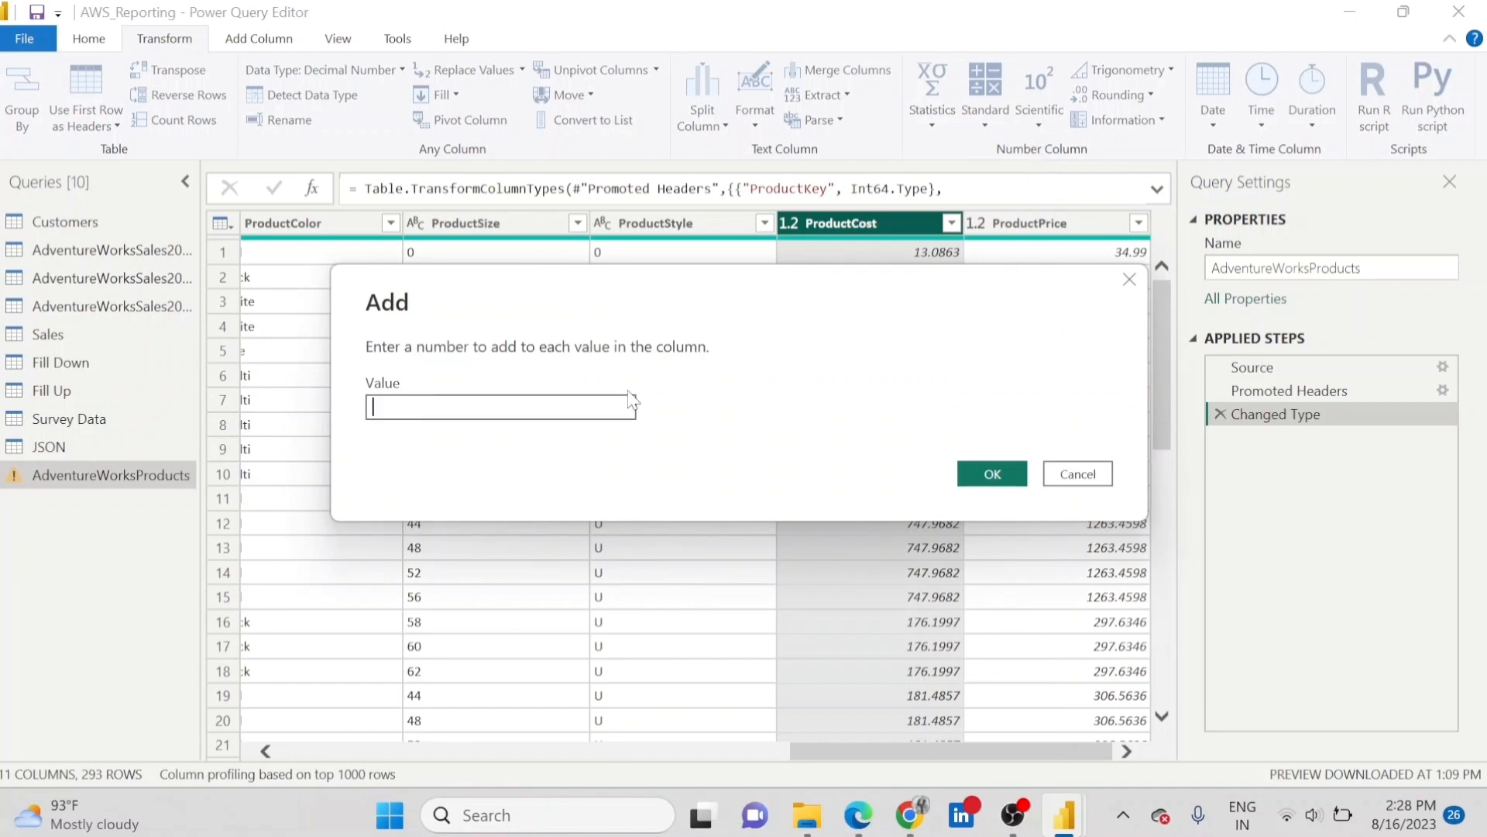
drag(774, 283, 777, 351)
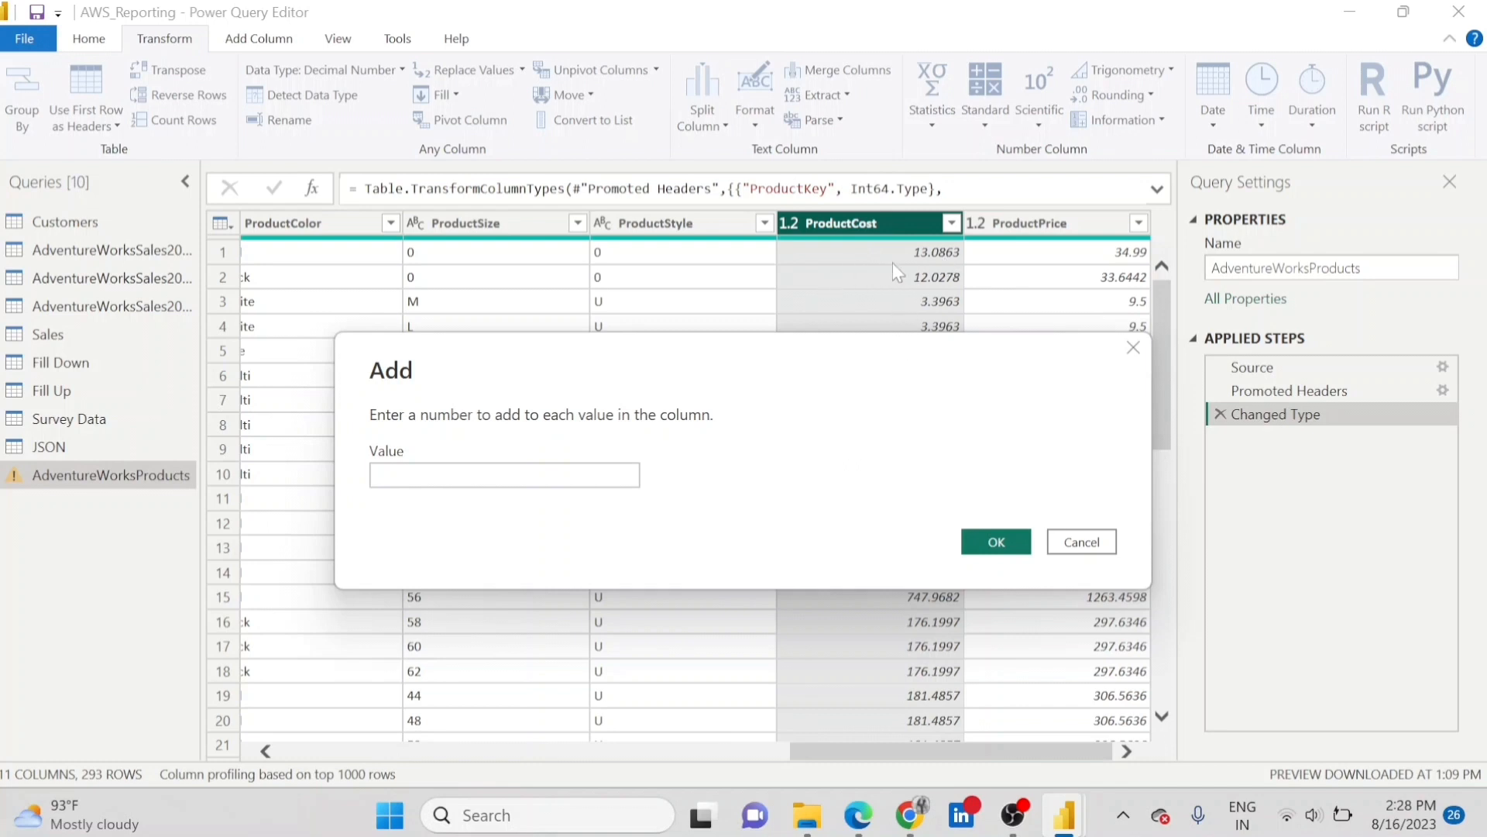
click(394, 476)
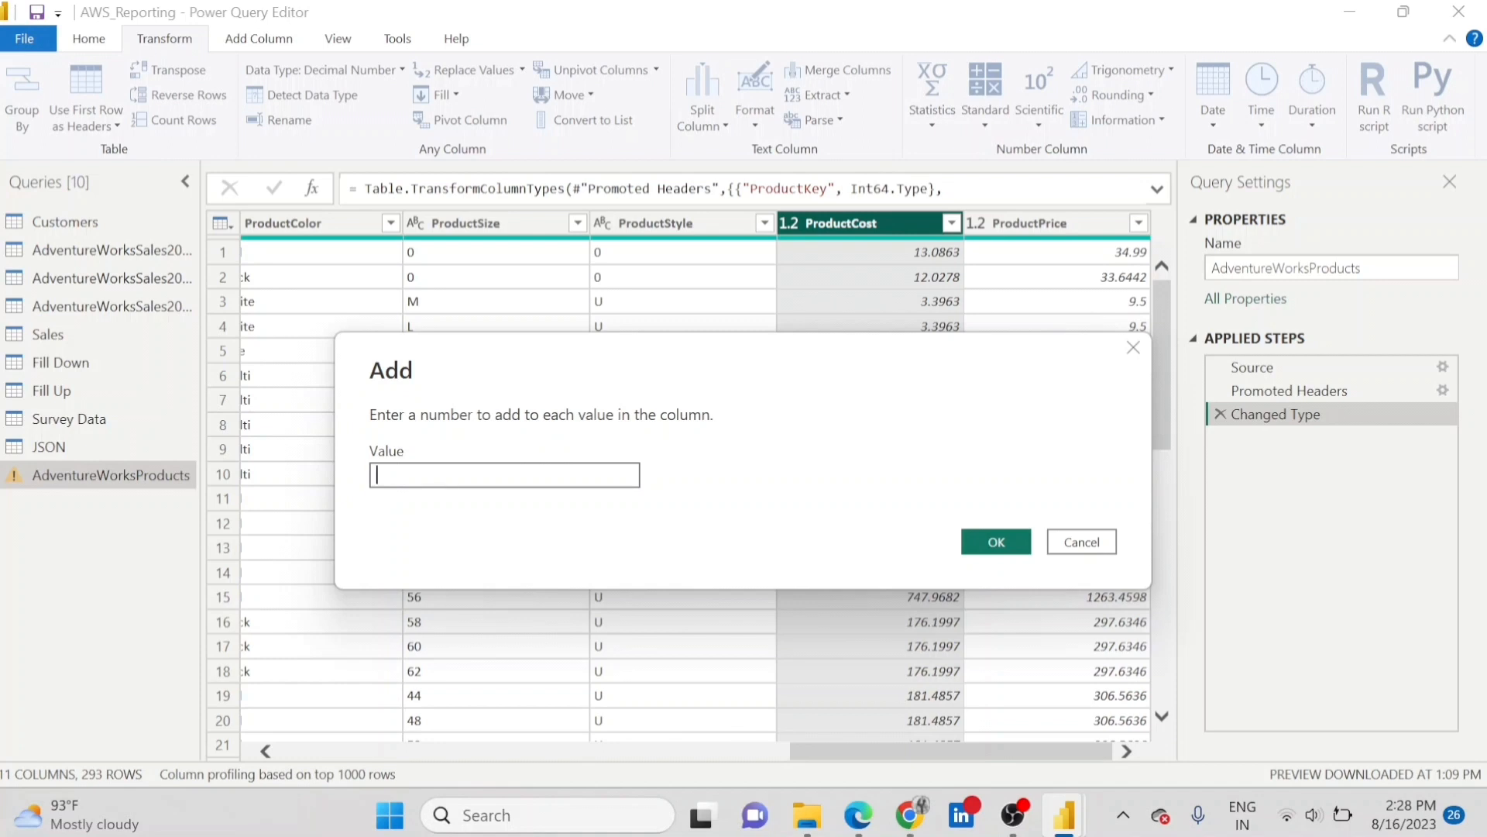
text(50)
click(996, 541)
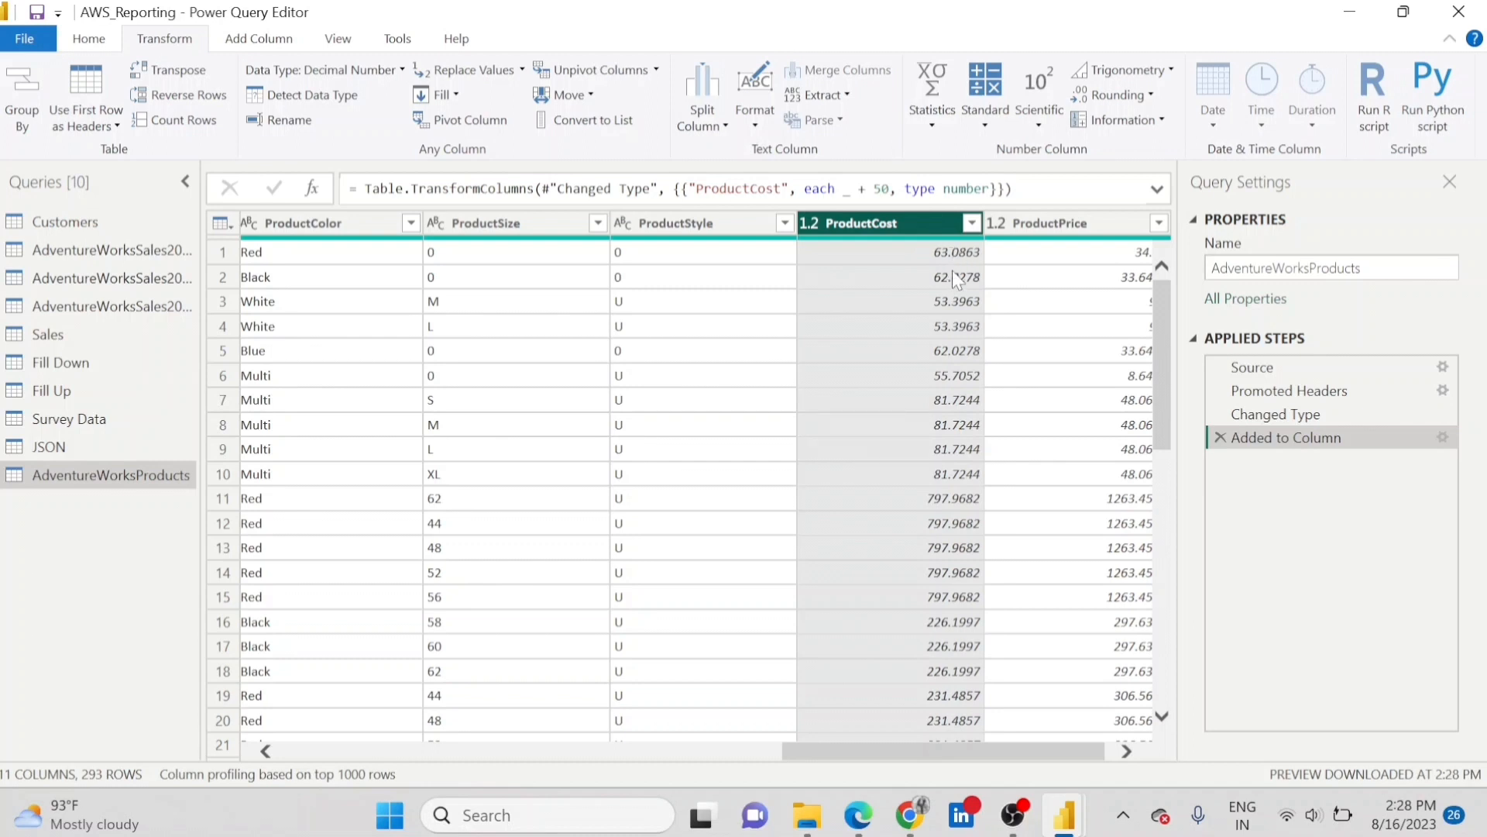
click(1306, 417)
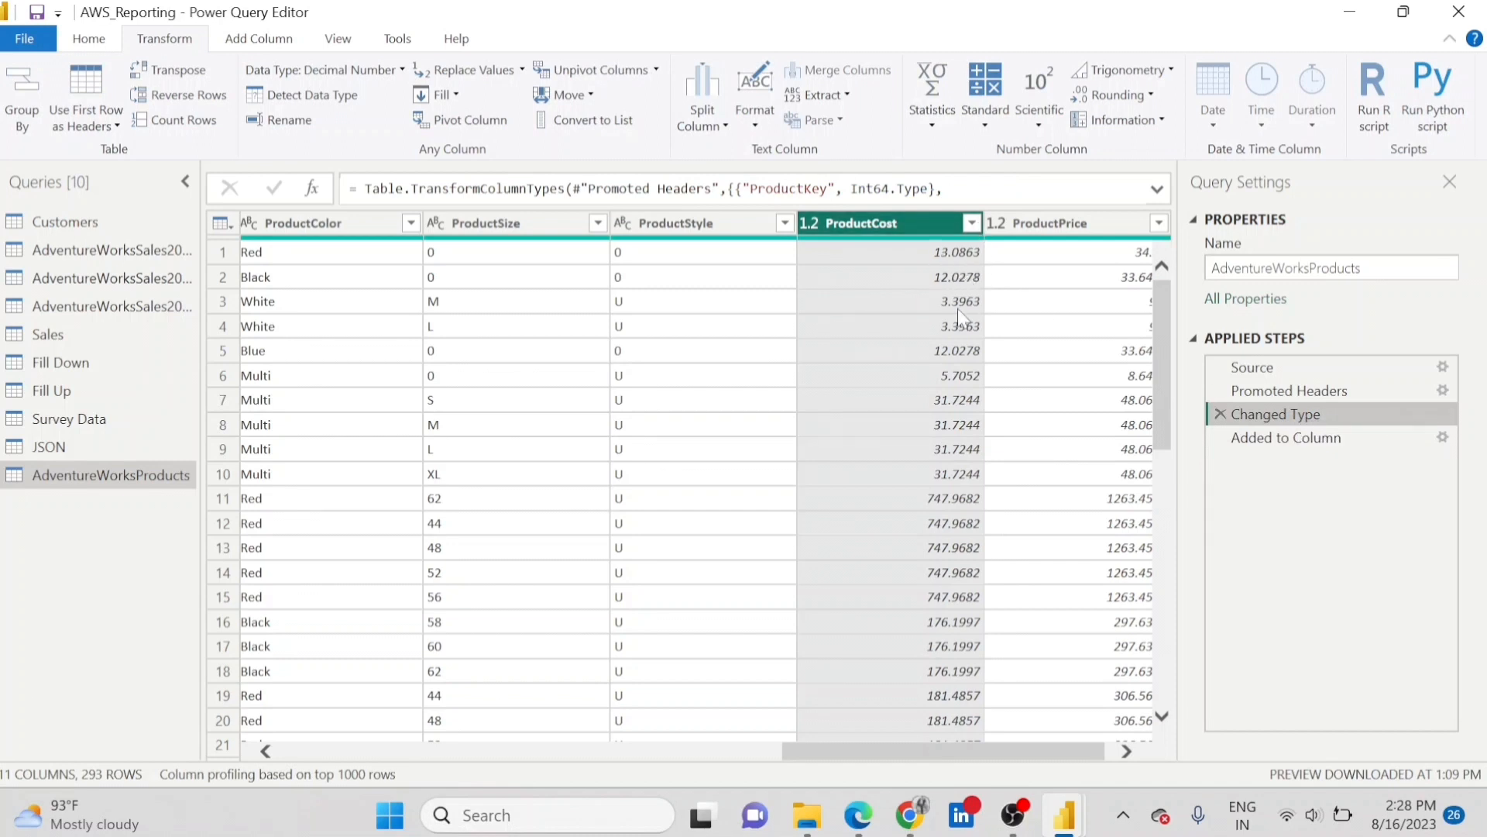
click(1288, 439)
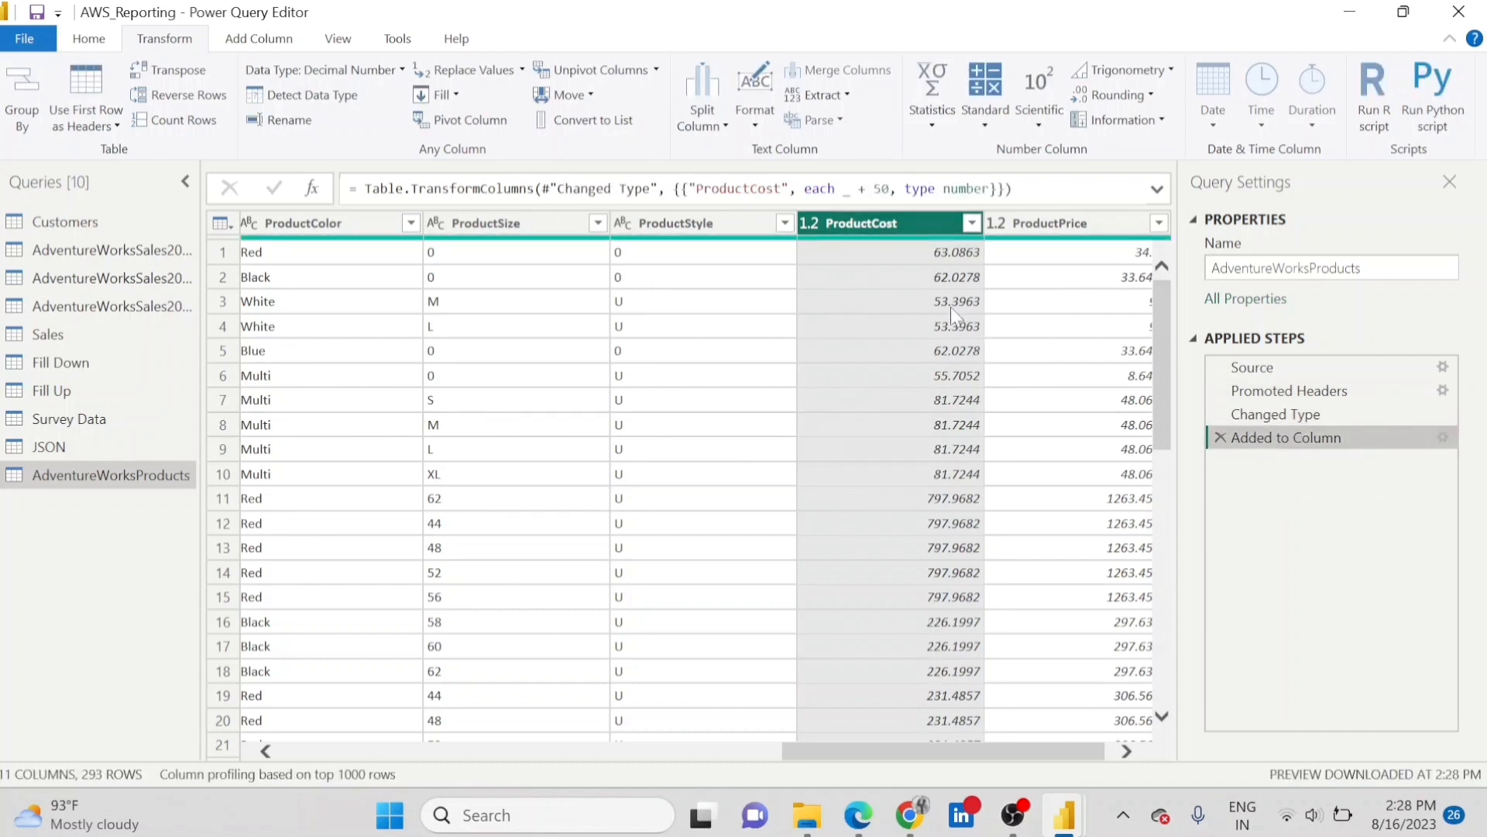
Subtract 20 from every value in the ProductCost column.
click(985, 100)
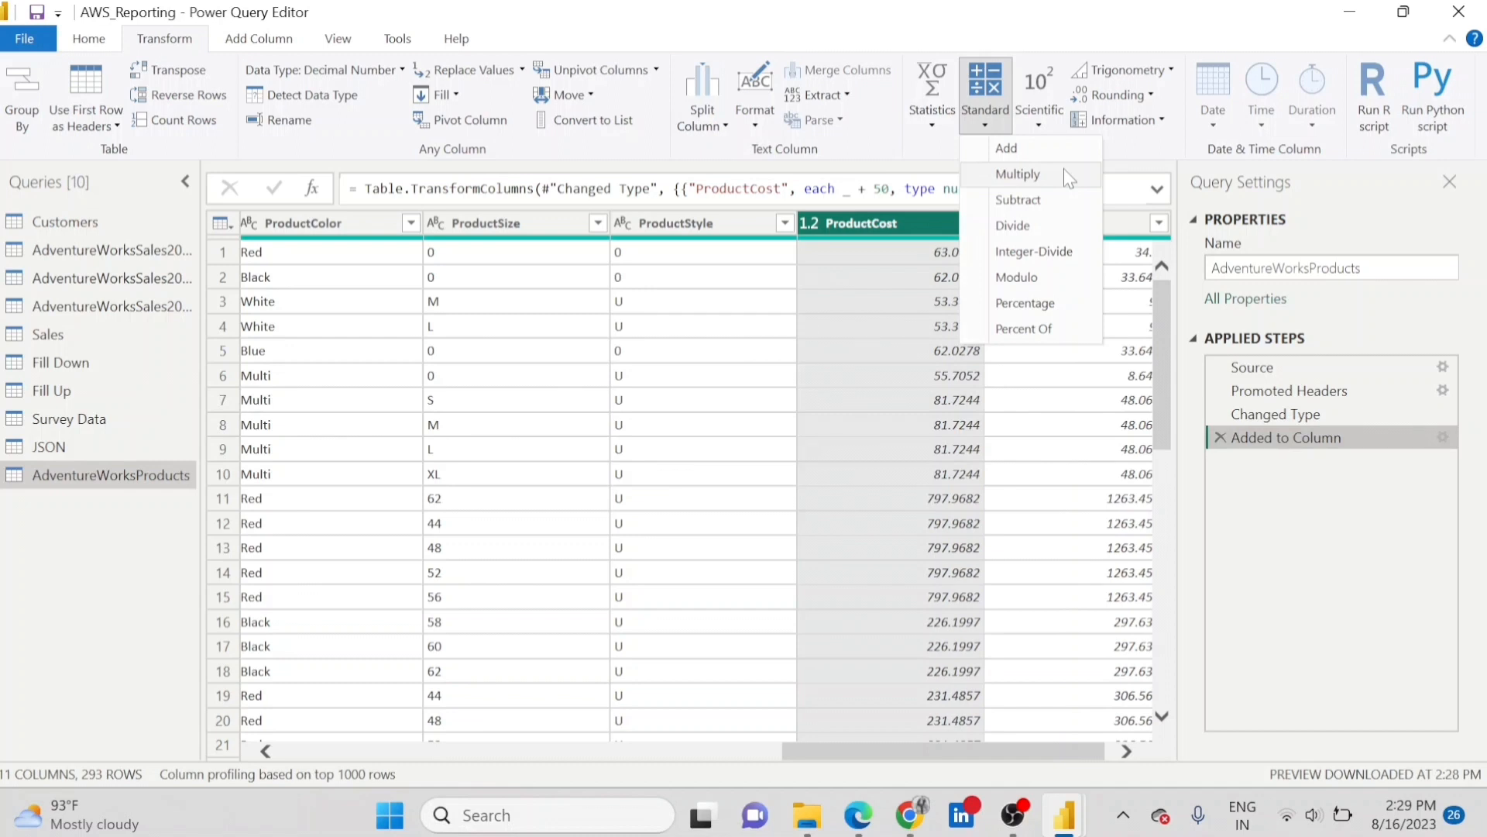
click(1039, 201)
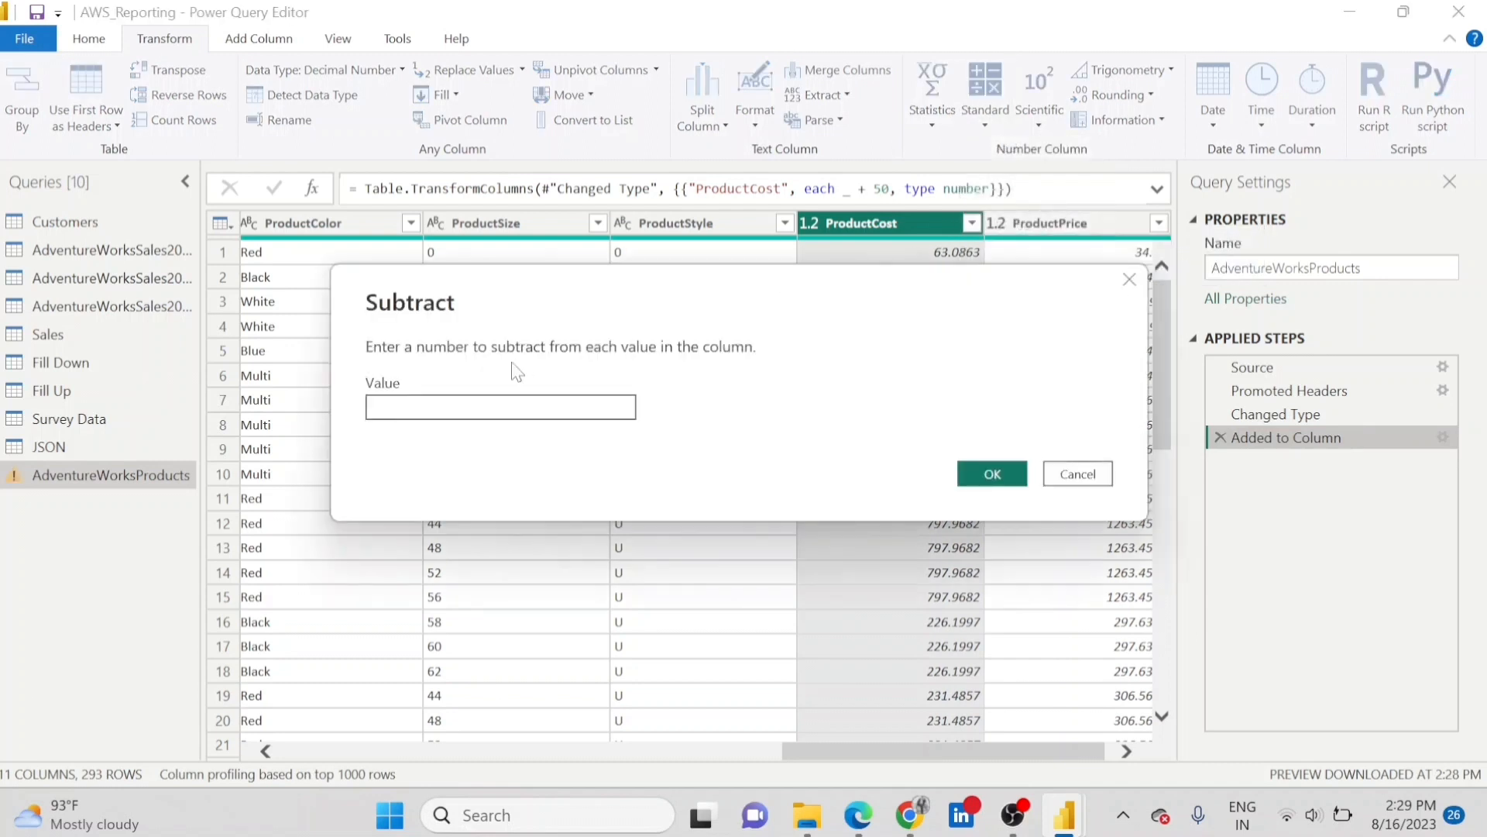
click(517, 406)
text(-20)
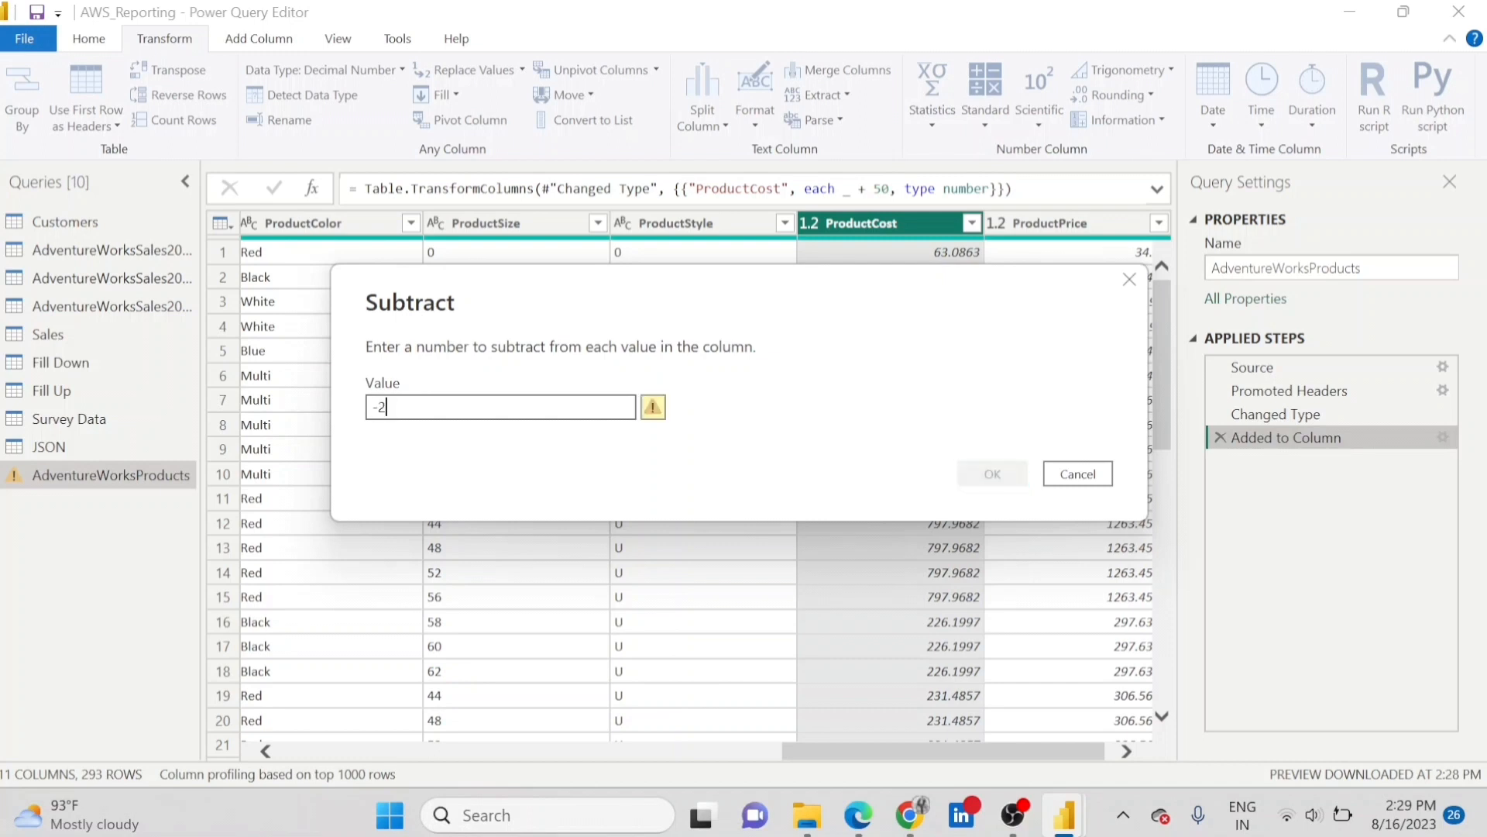
key(BackSpace)
key(BackSpace)
key(BackSpace)
text(20)
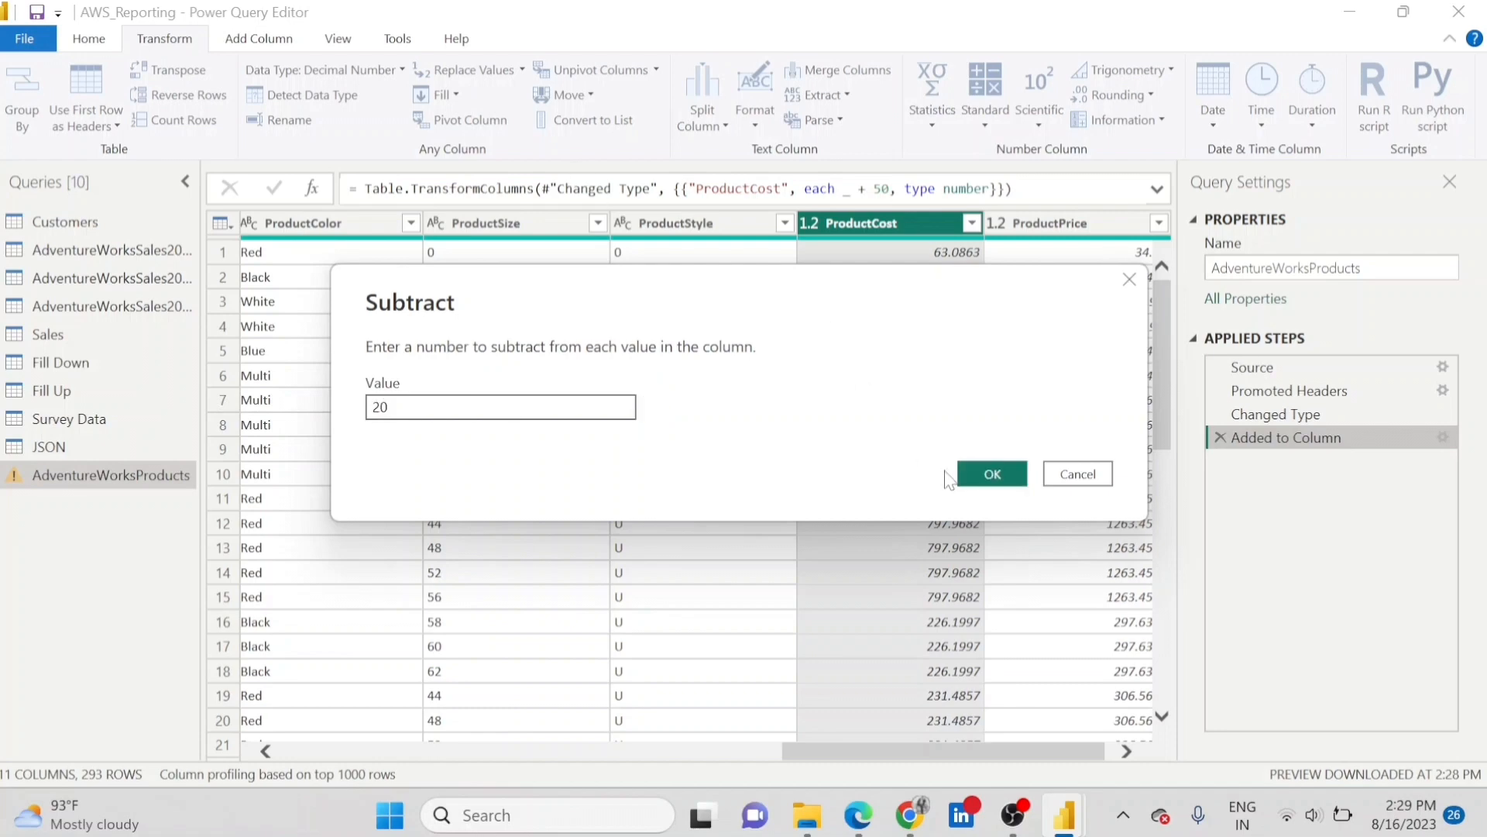
click(987, 475)
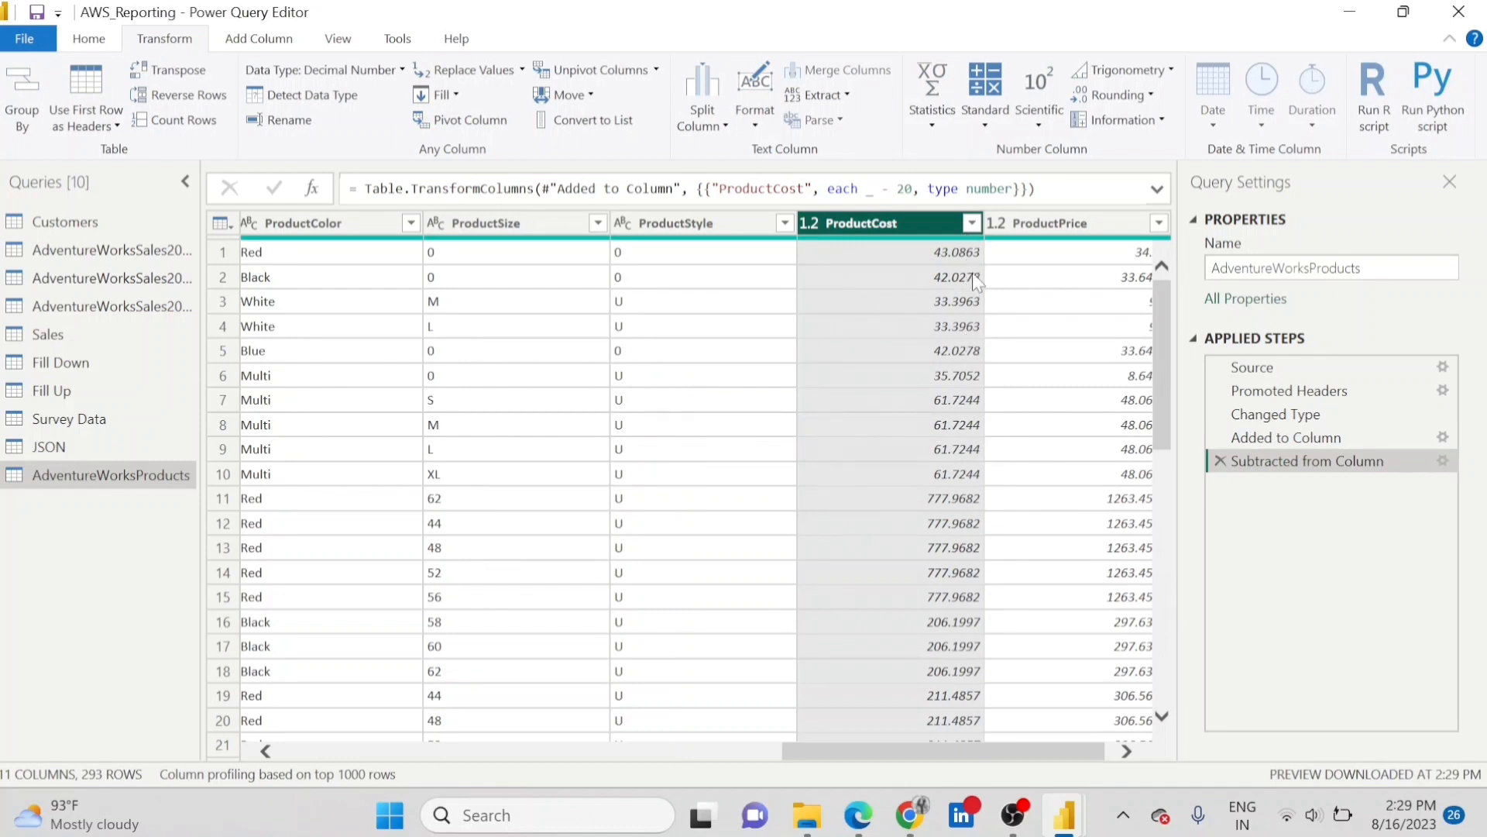
Square the values in the ProductCost column and remove that calculation from the applied steps.
click(986, 128)
click(987, 130)
click(1042, 128)
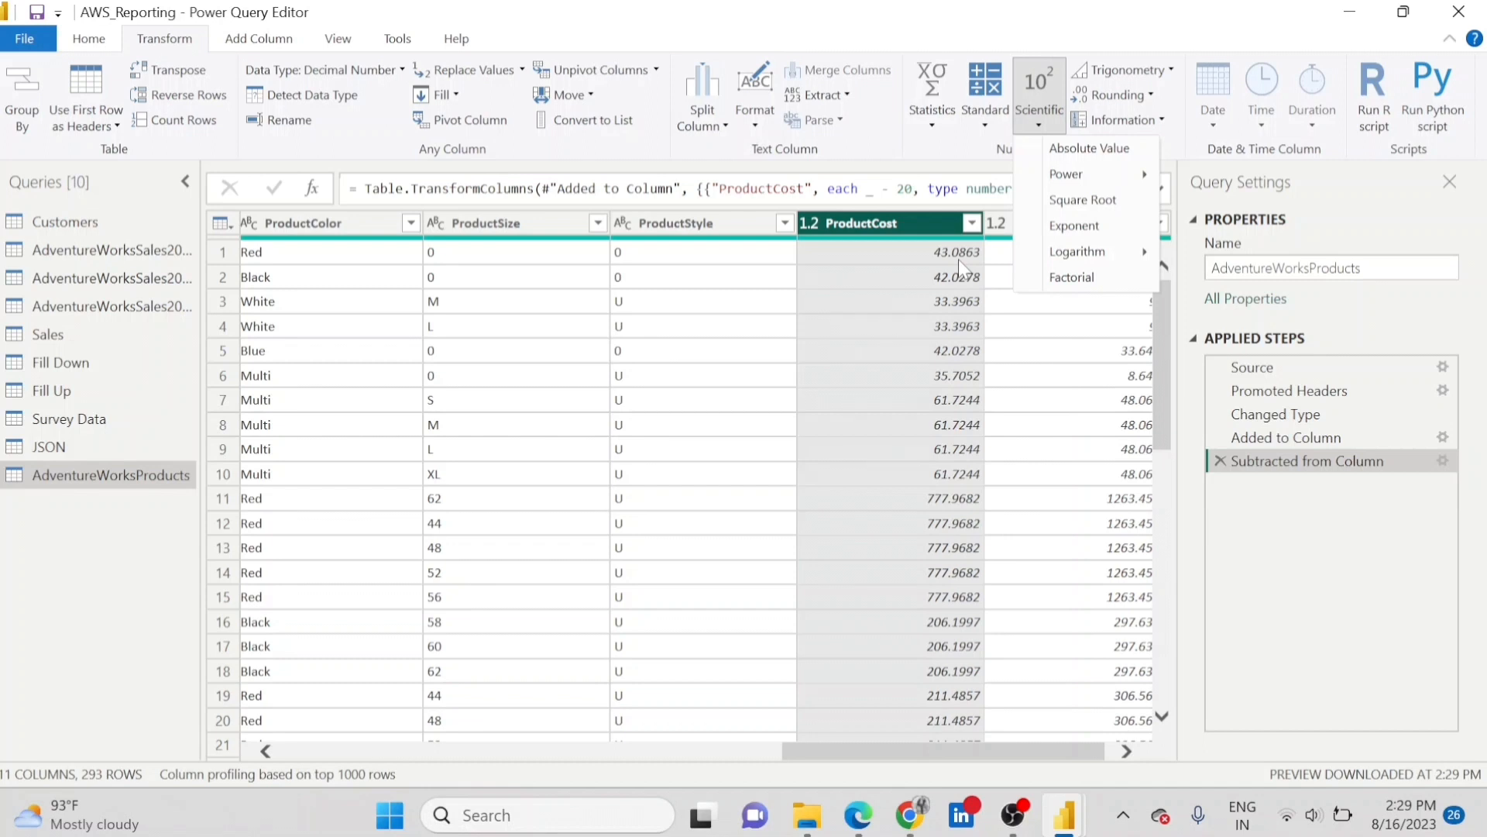
mouse_move(1130, 177)
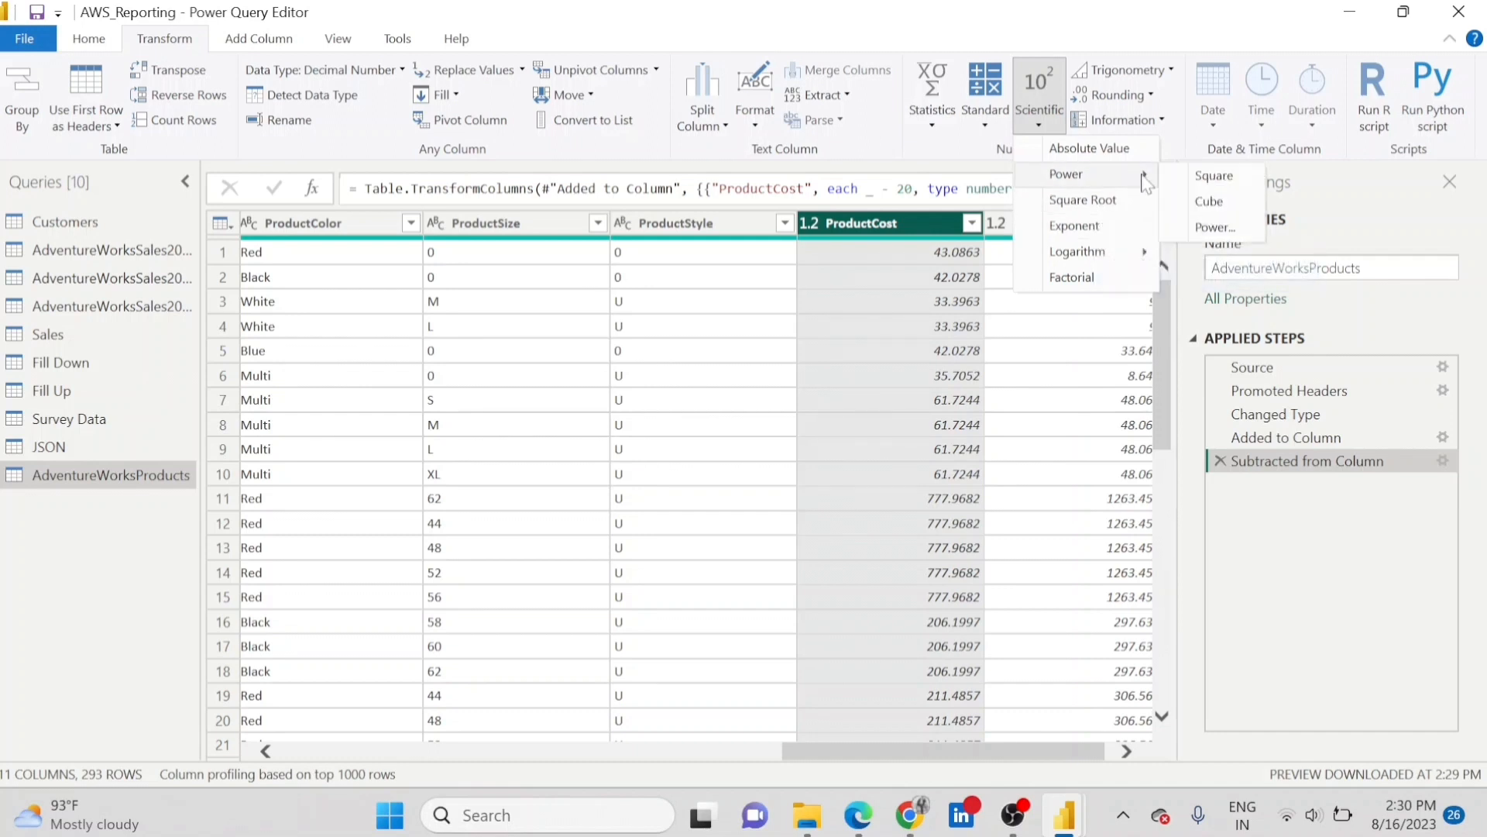
click(1205, 178)
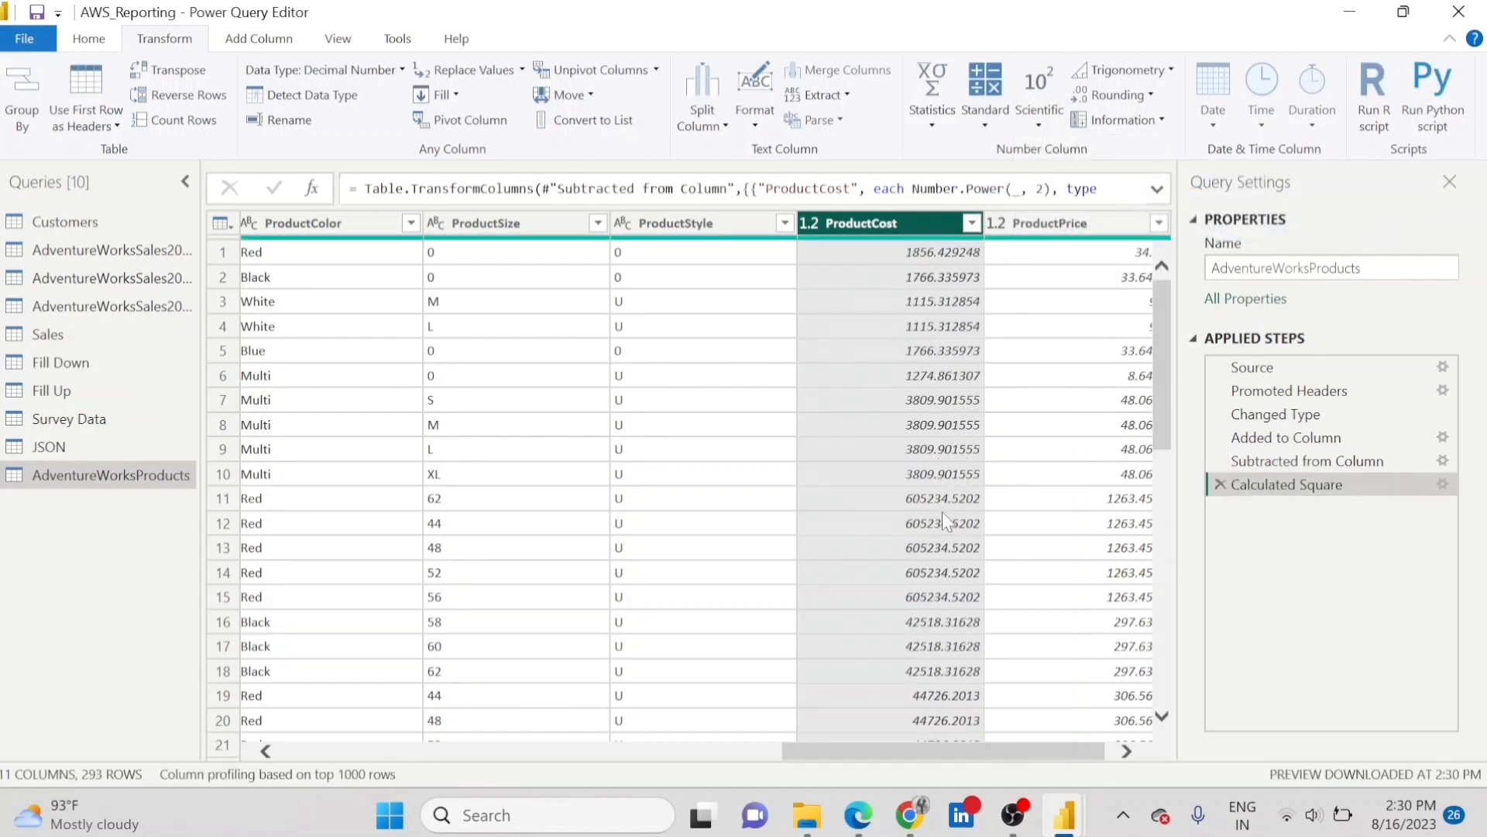
click(1219, 486)
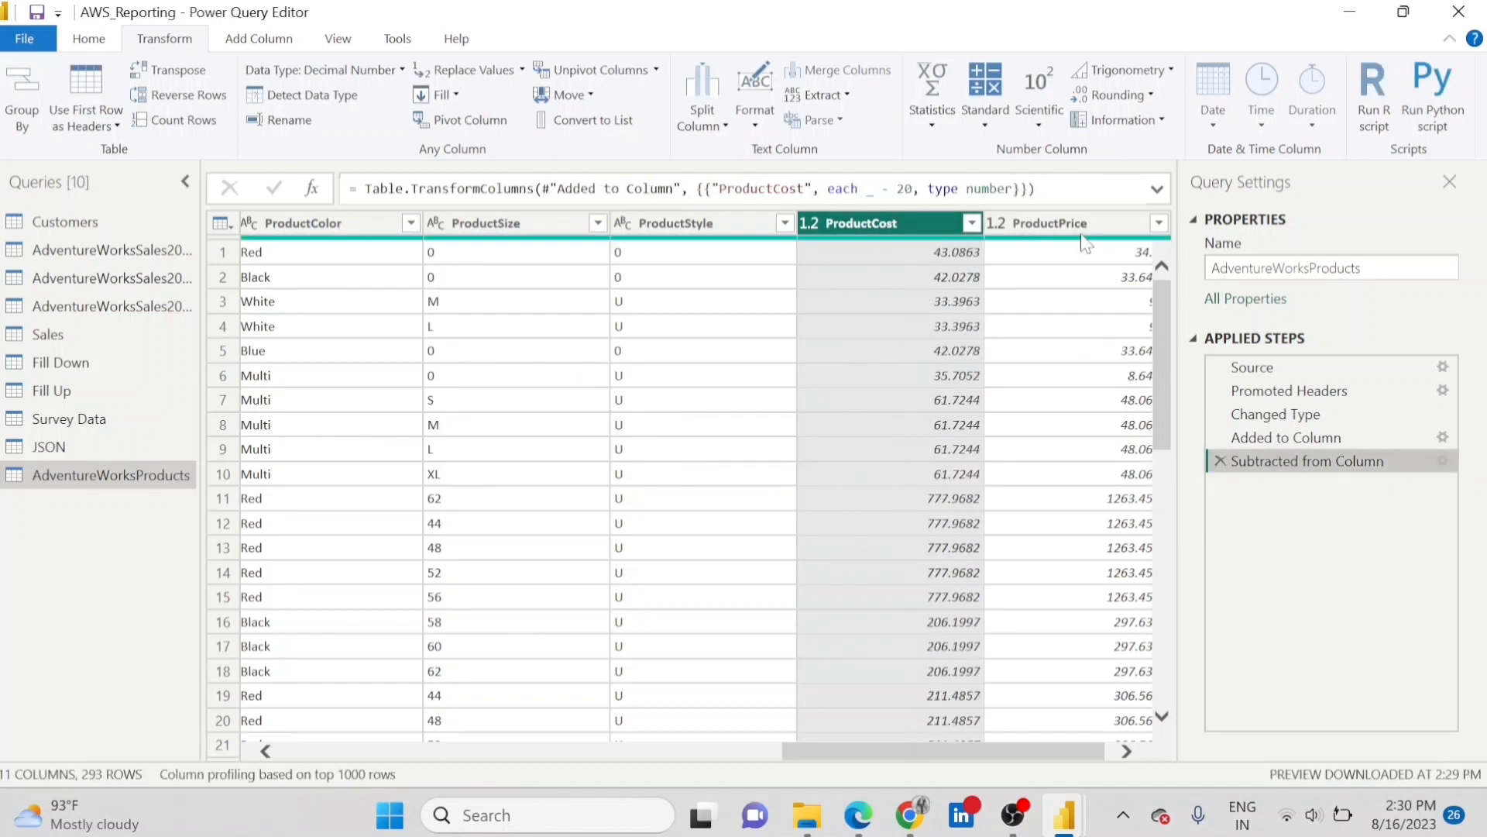
click(1039, 124)
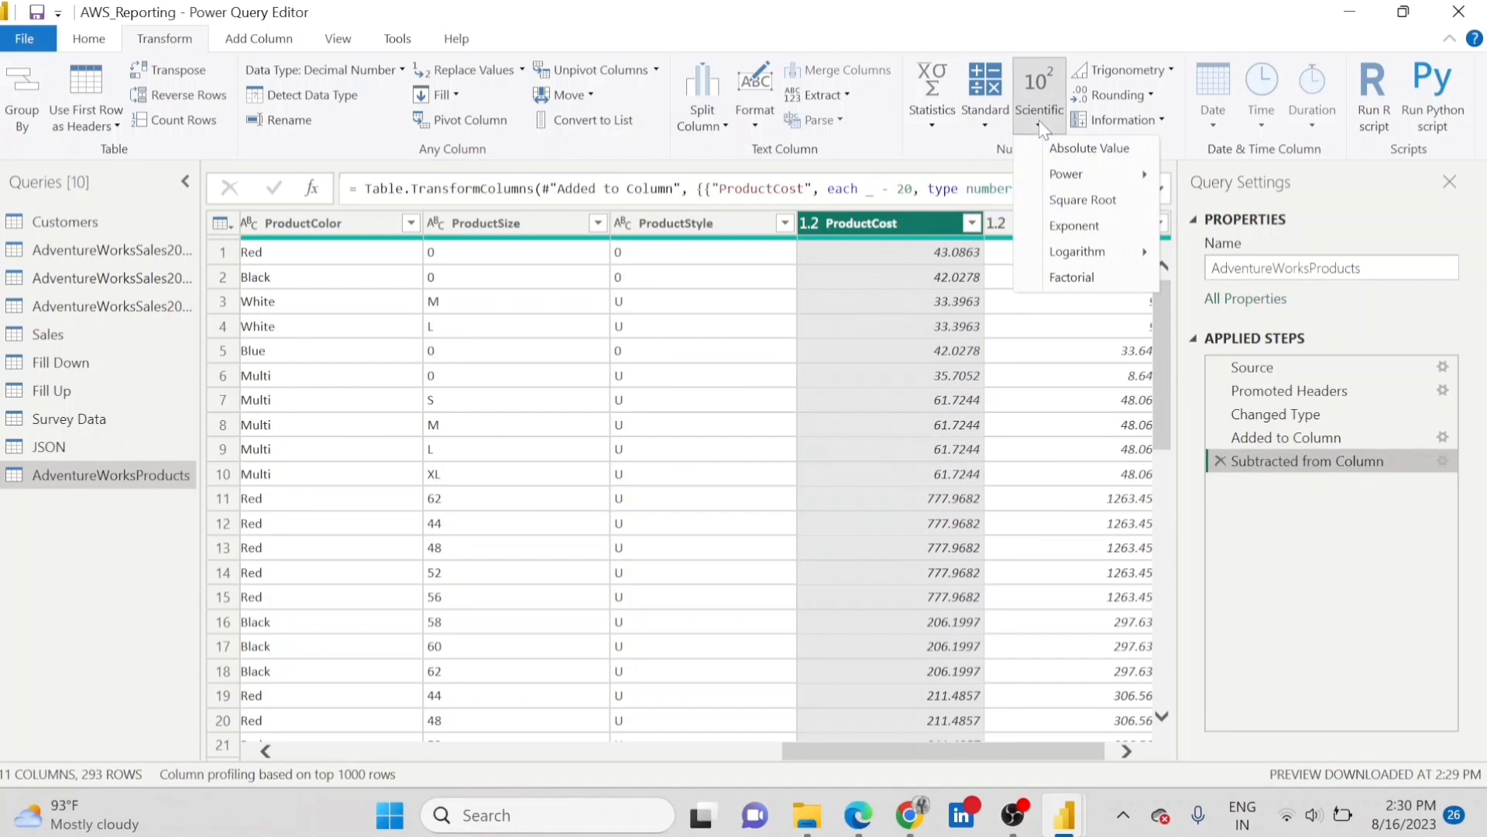
mouse_move(1130, 261)
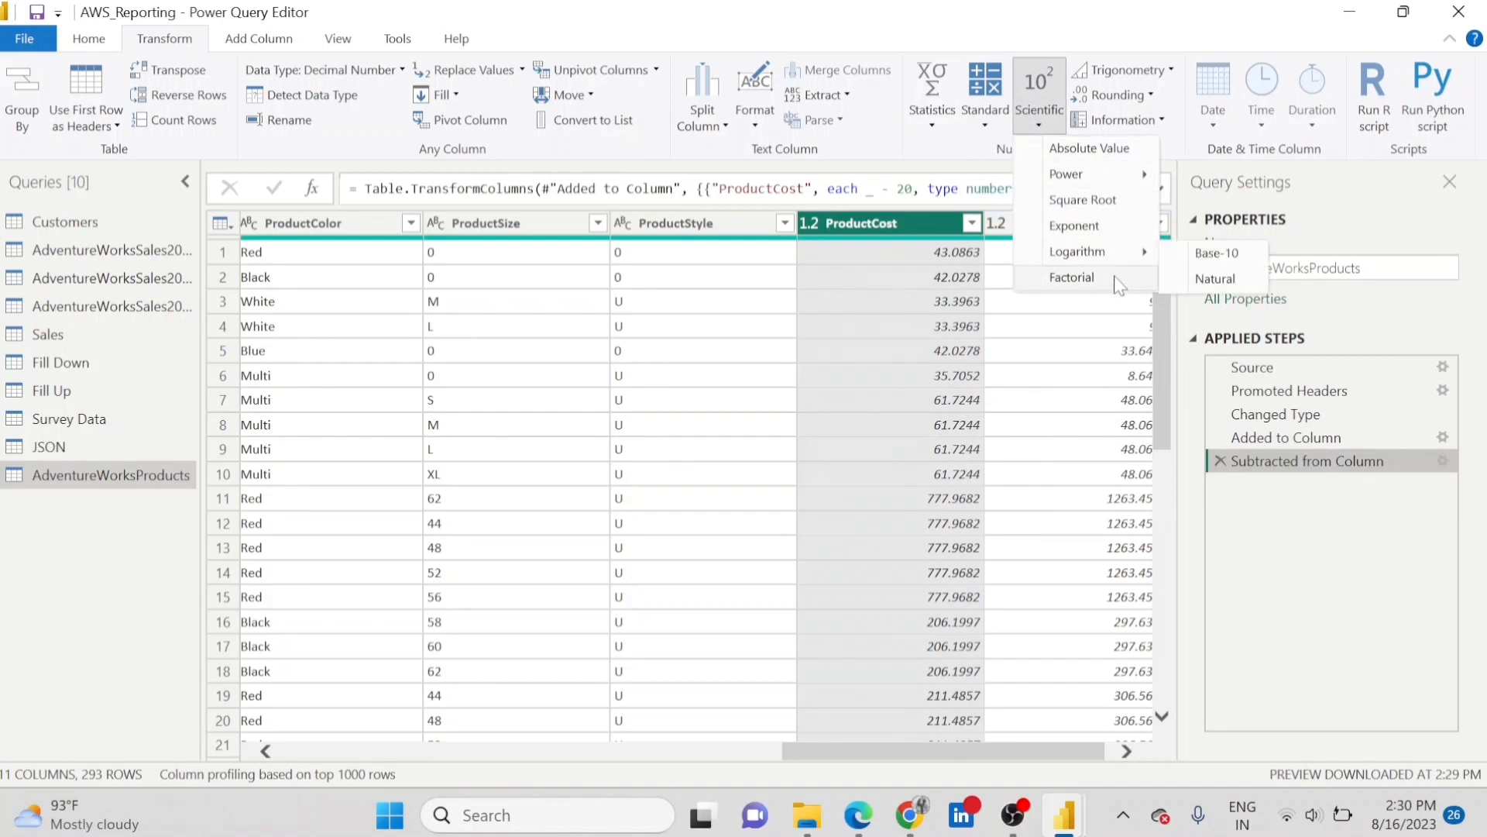
click(1036, 127)
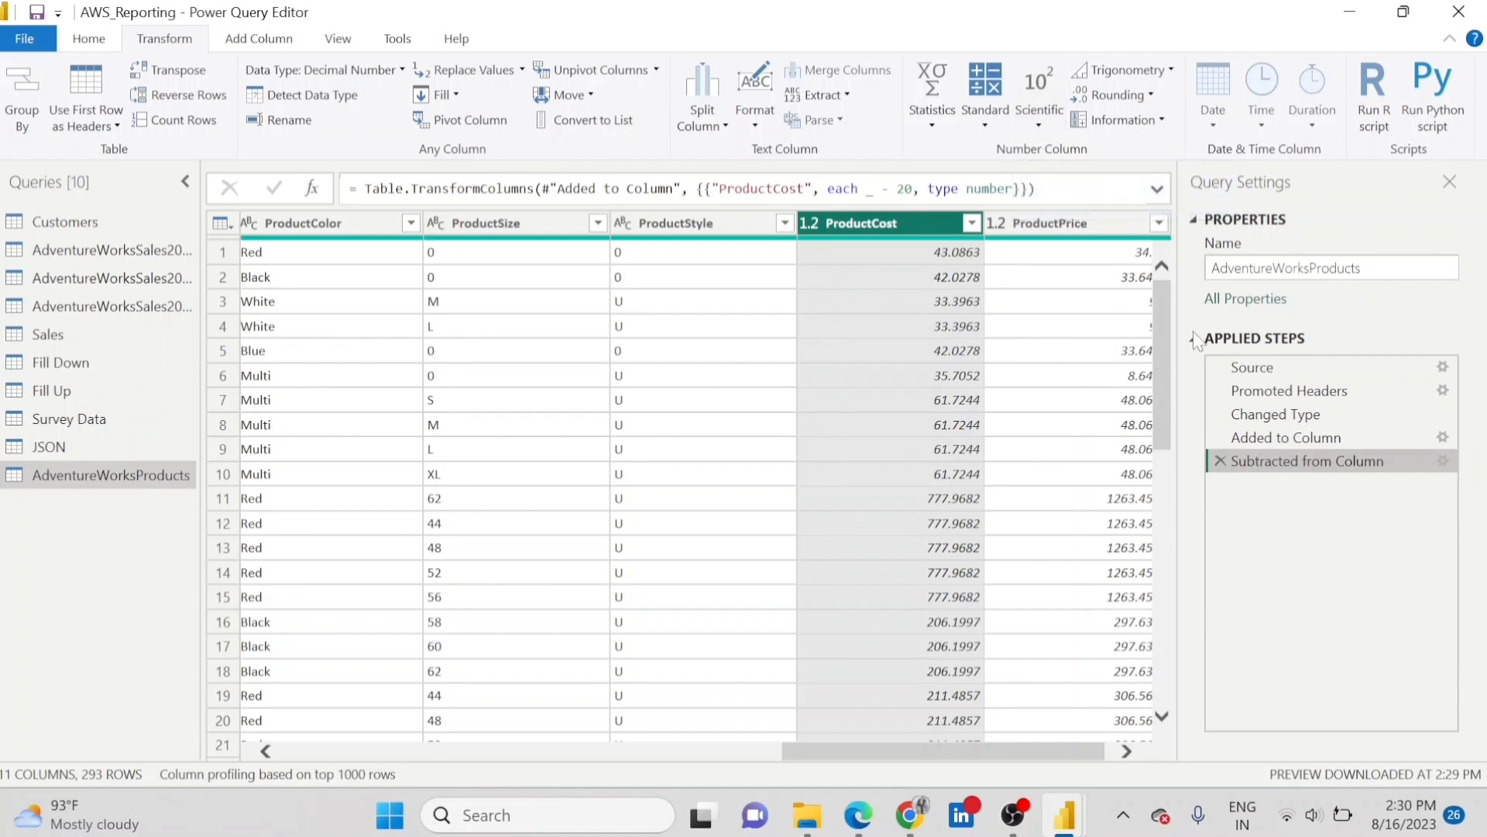
Remove the subtraction and the addition on the ProductCost column from the query's applied steps.
click(1219, 462)
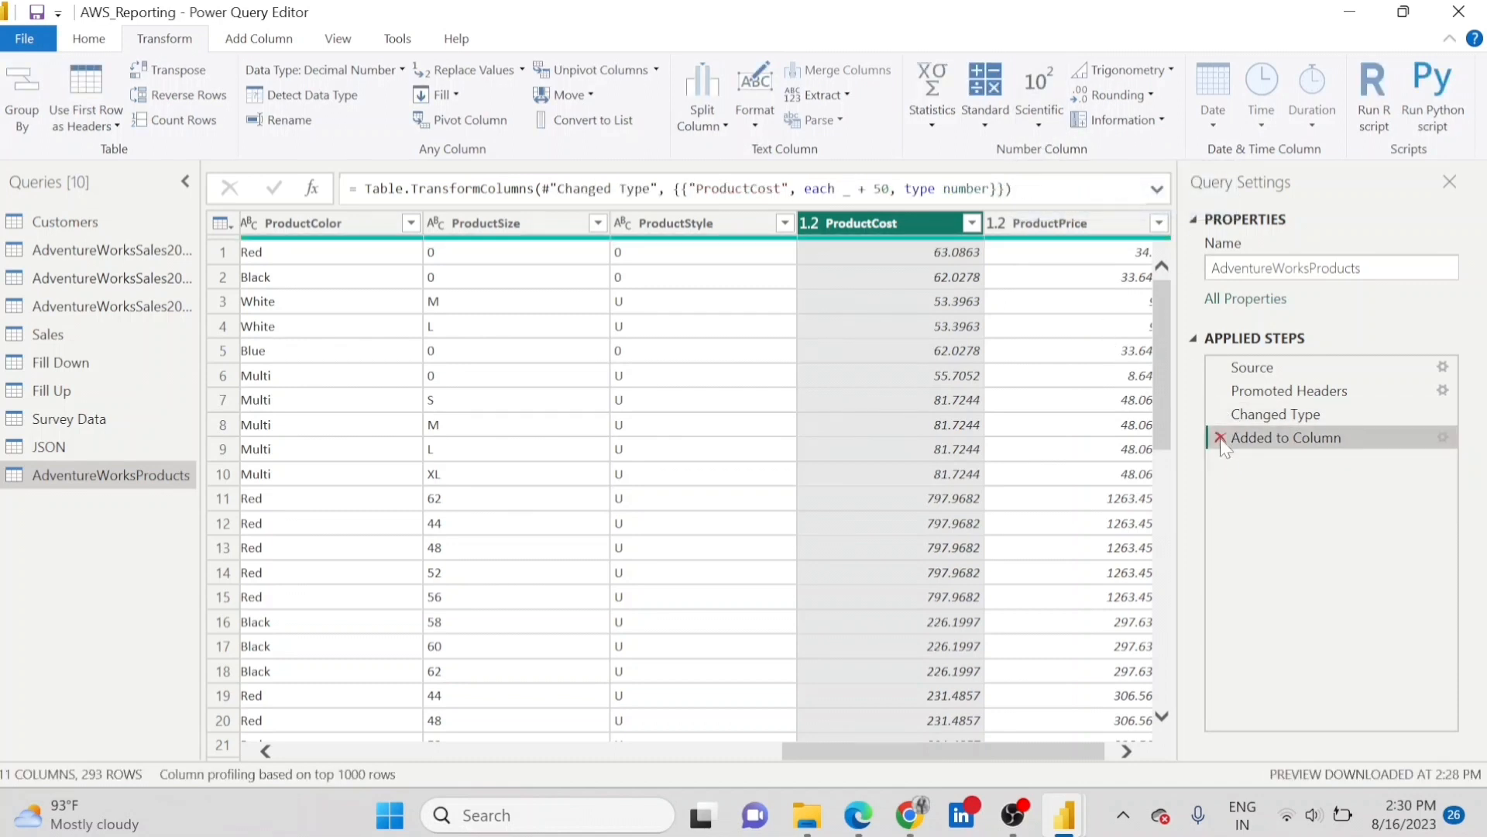
click(1220, 438)
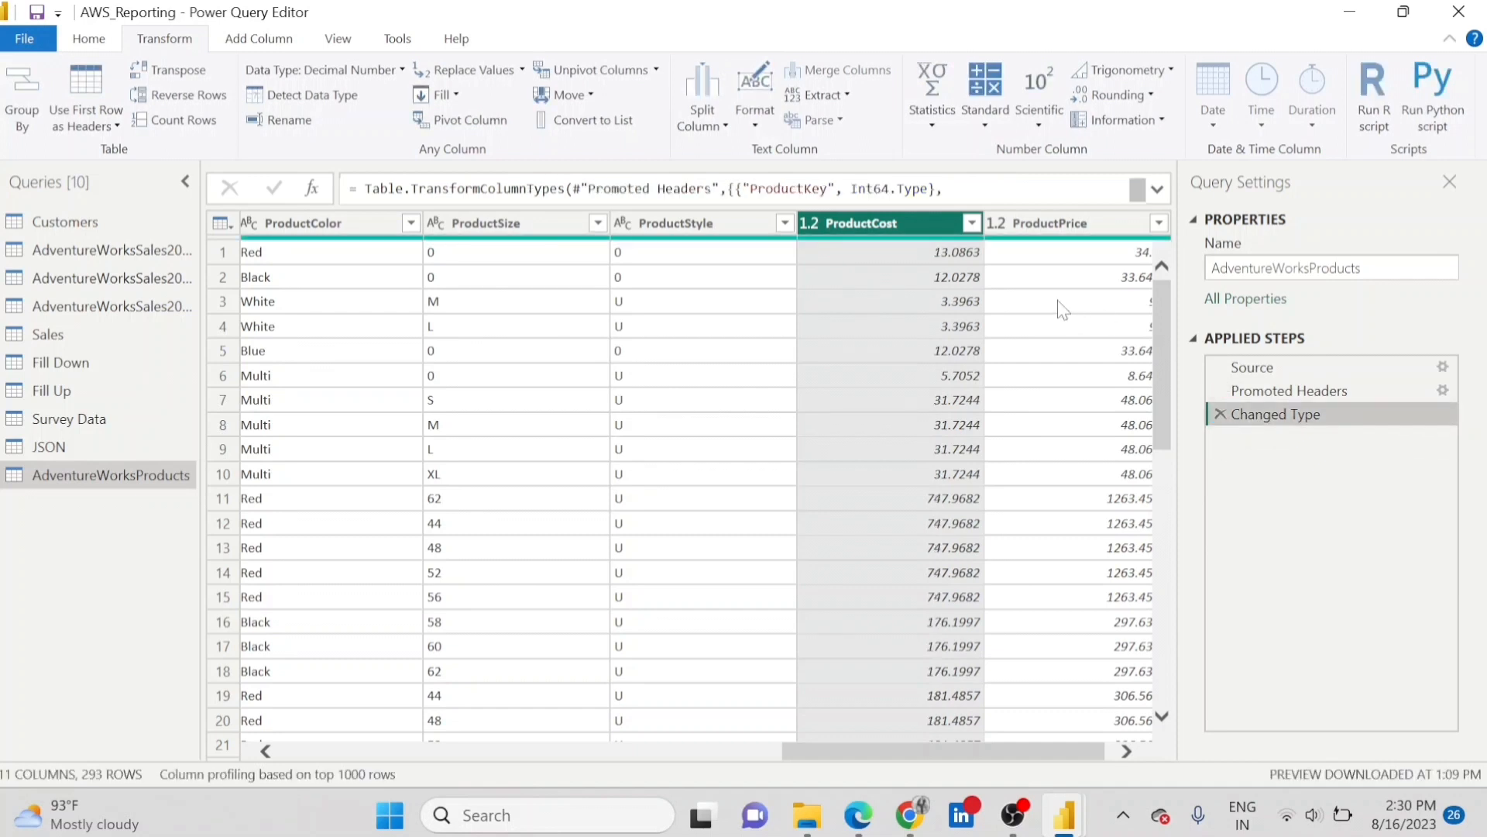
Round the original decimal ProductCost values up and remove that rounding from the applied steps.
click(1153, 95)
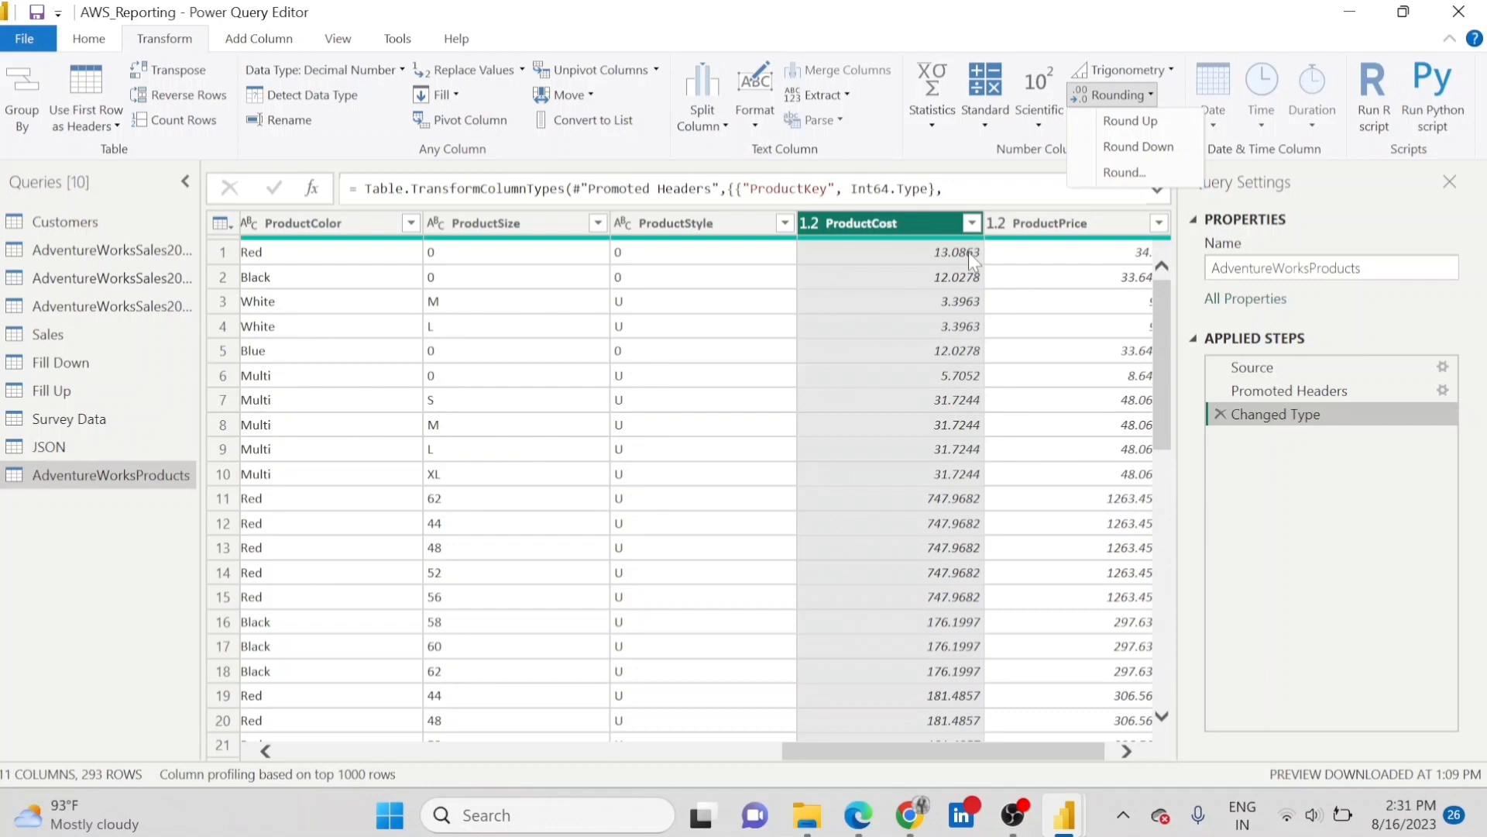
click(1155, 124)
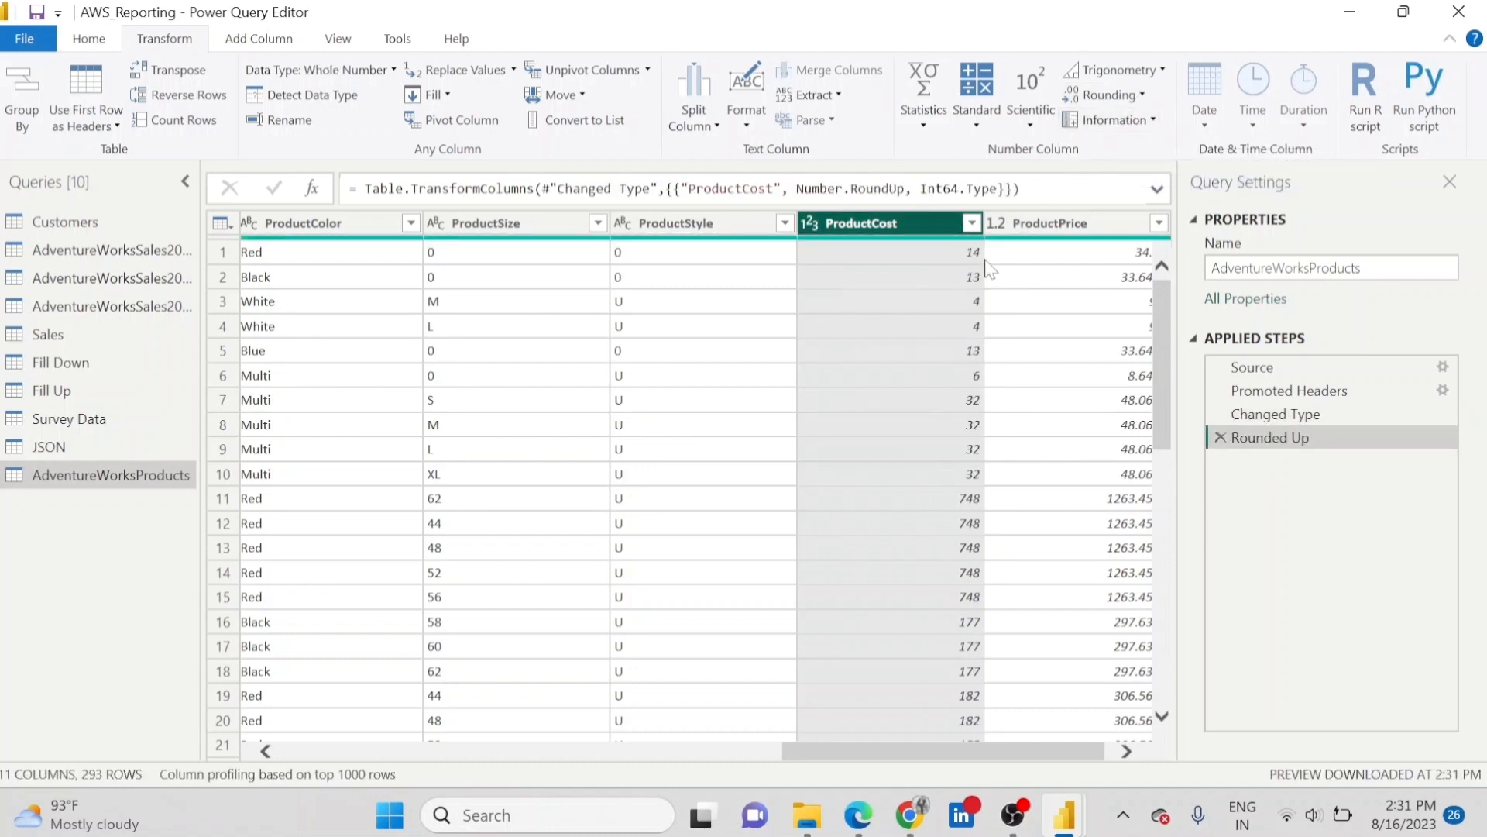
click(1220, 438)
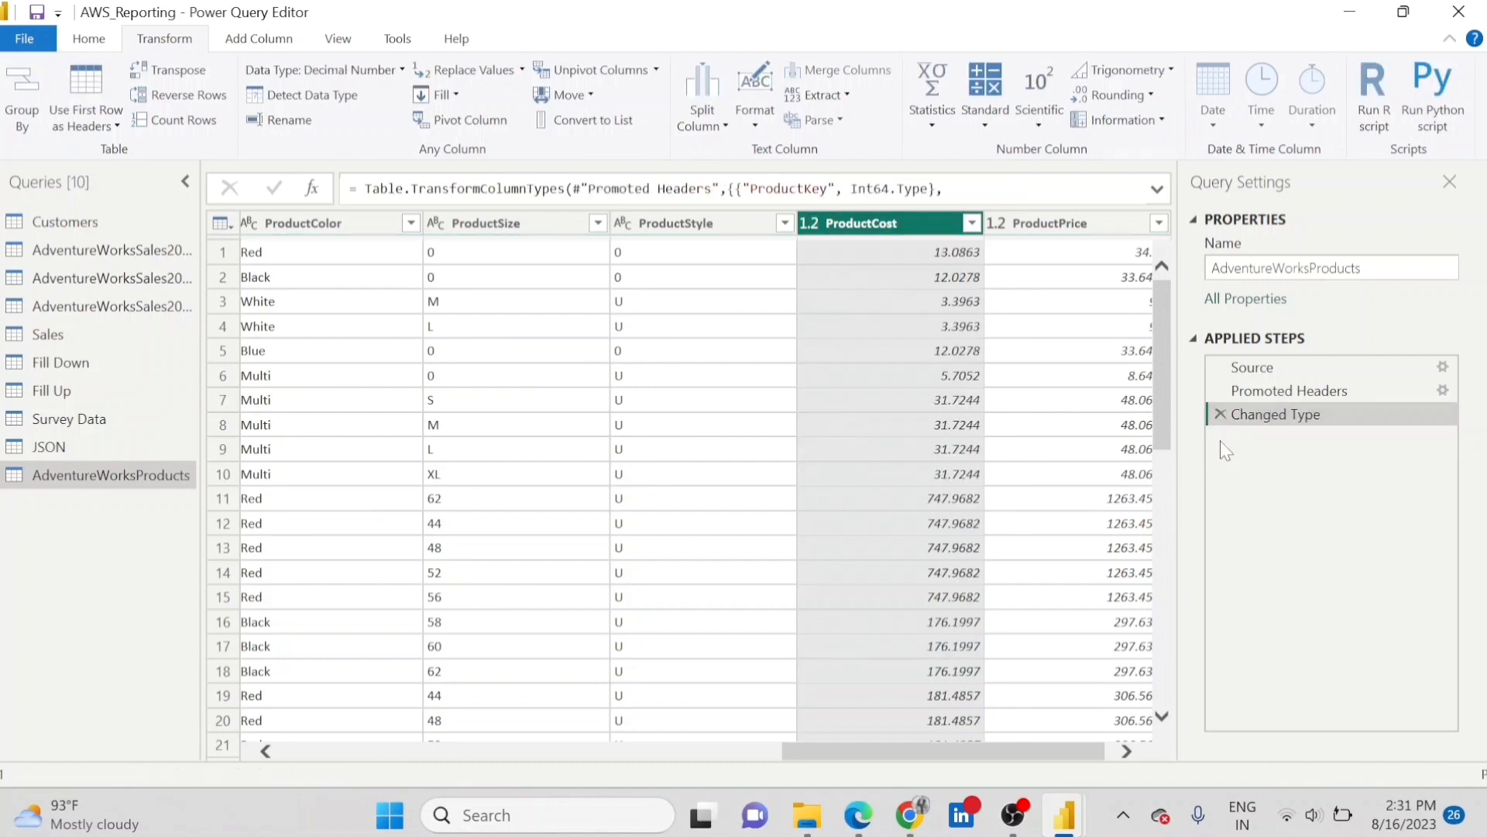
Round the ProductCost values down to whole numbers and remove that rounding from the applied steps.
click(1155, 99)
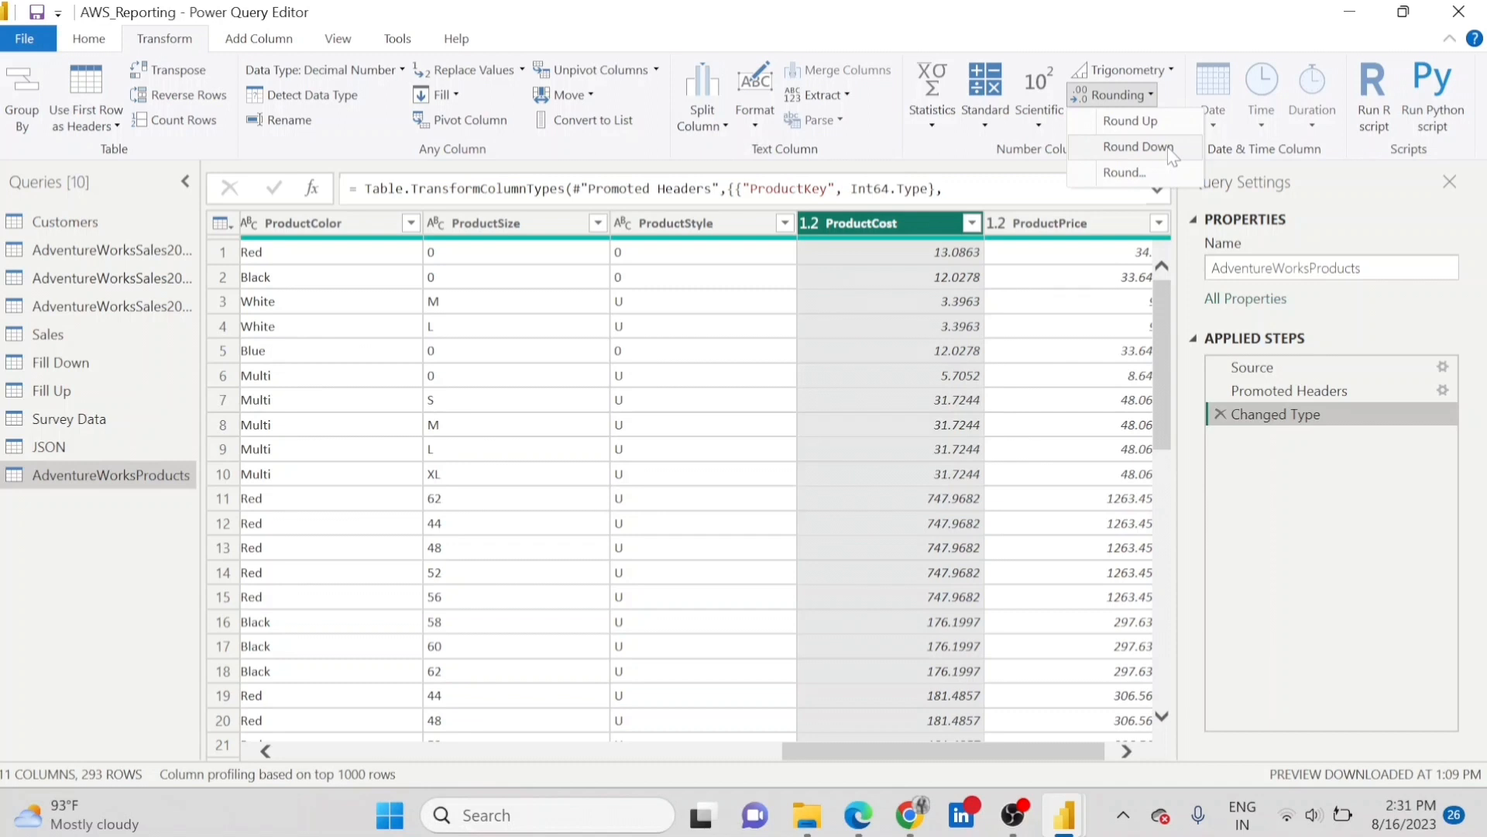
click(1137, 147)
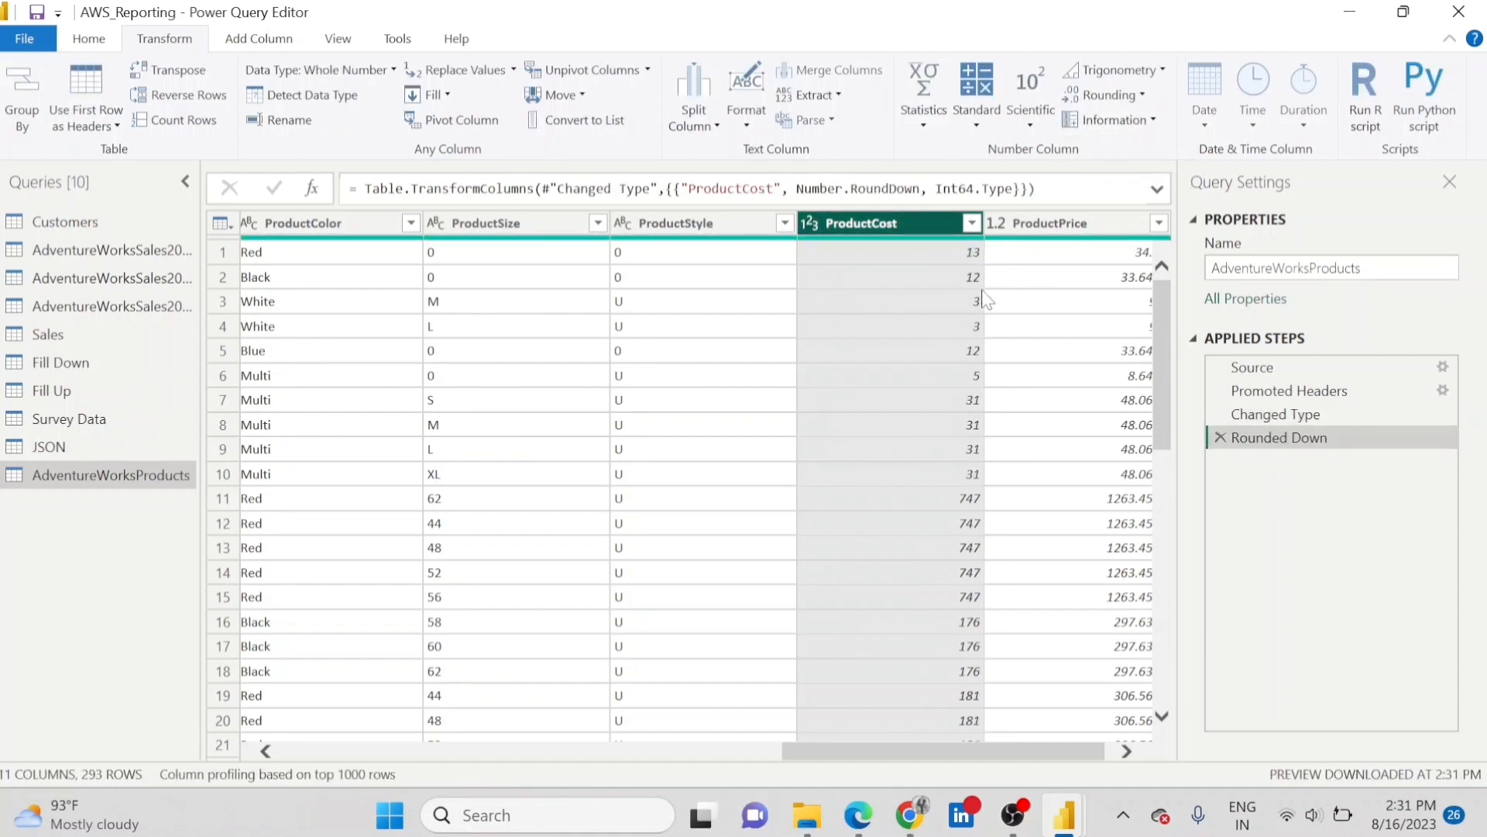
click(1221, 437)
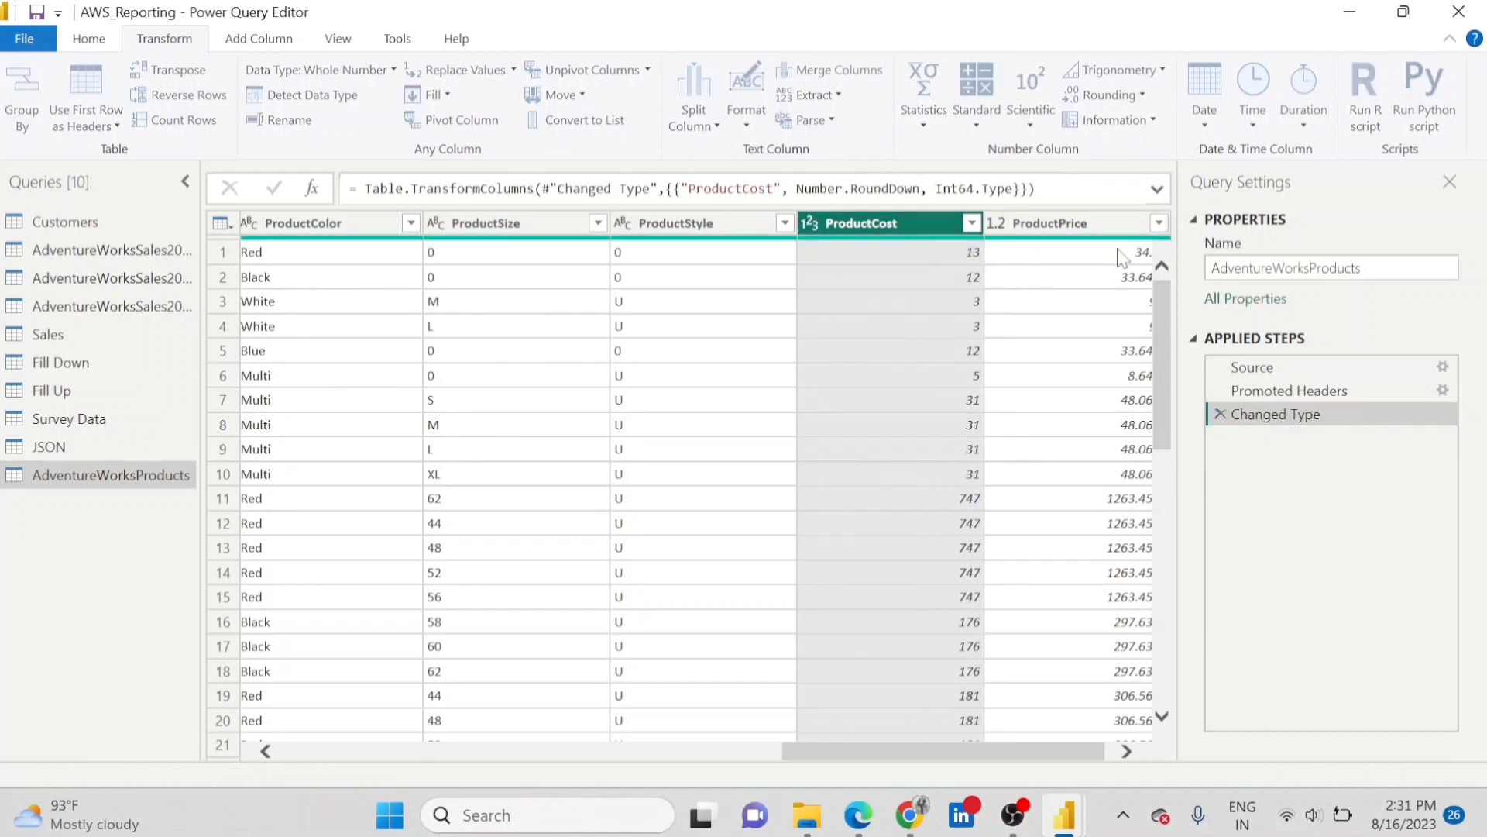
Round the values in the ProductCost column to 2 decimal places.
click(1114, 94)
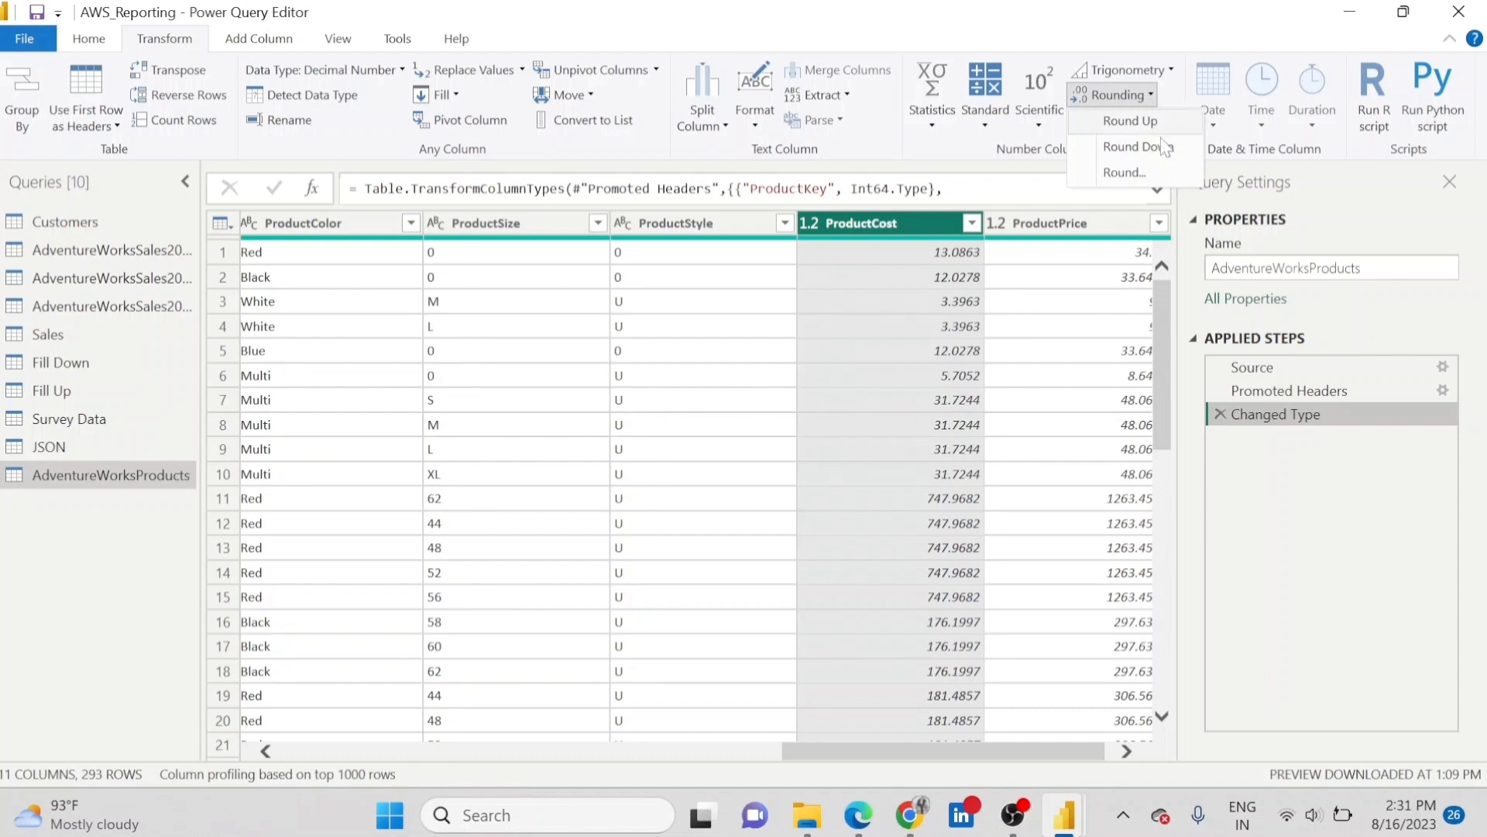
click(1124, 172)
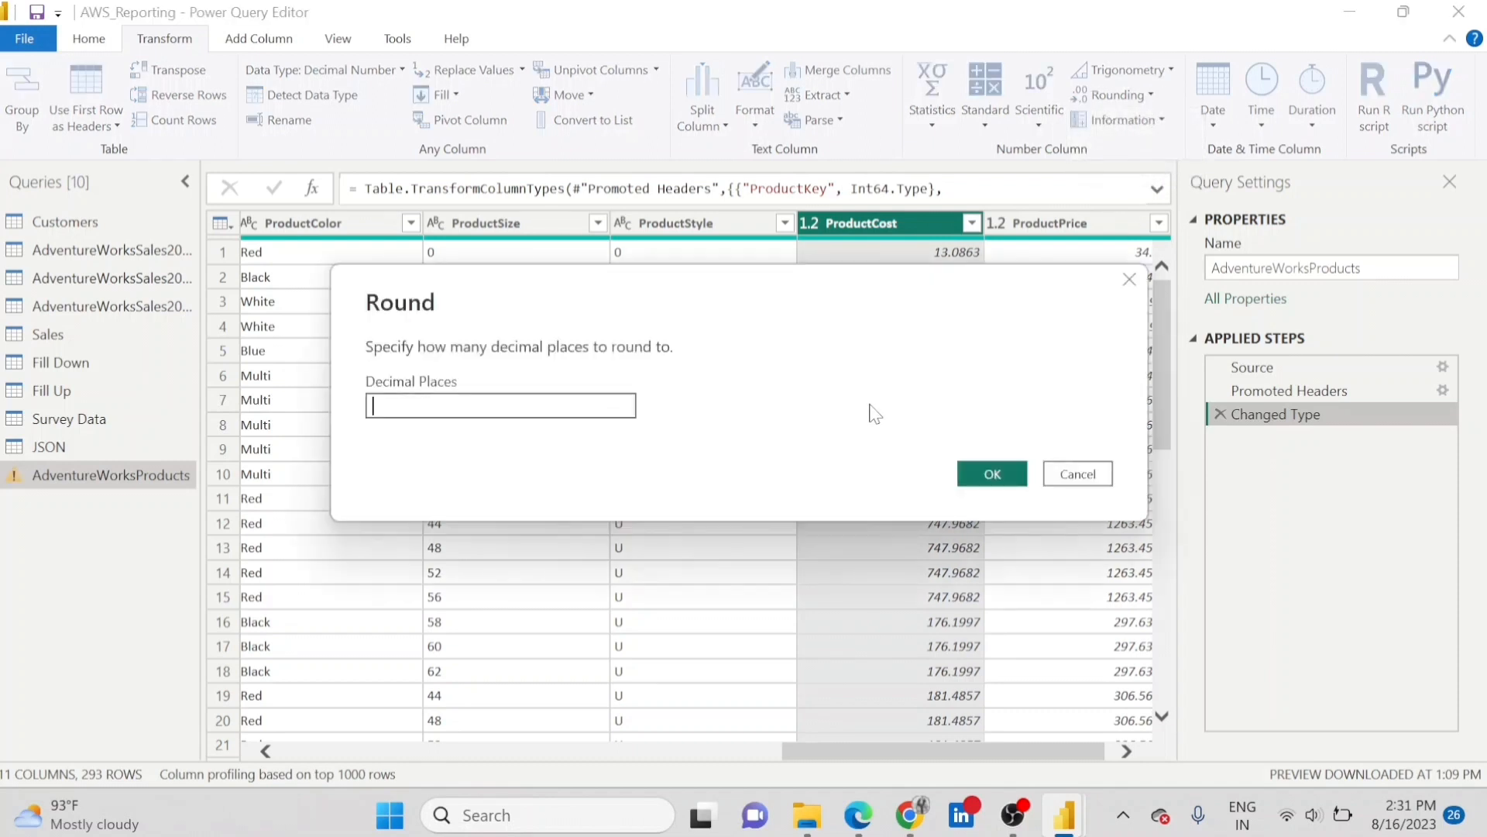
drag(766, 275, 762, 330)
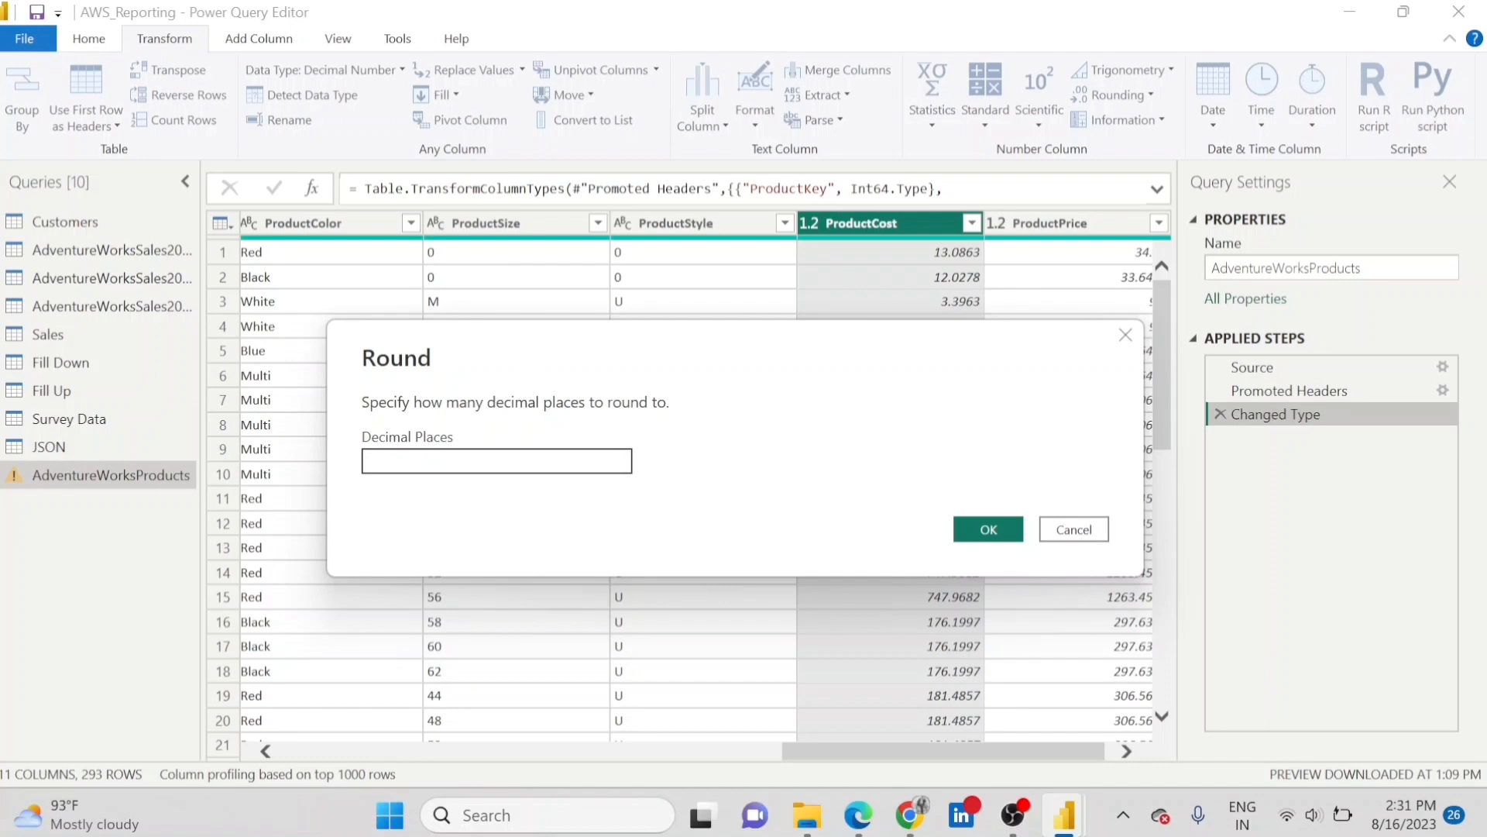
click(496, 461)
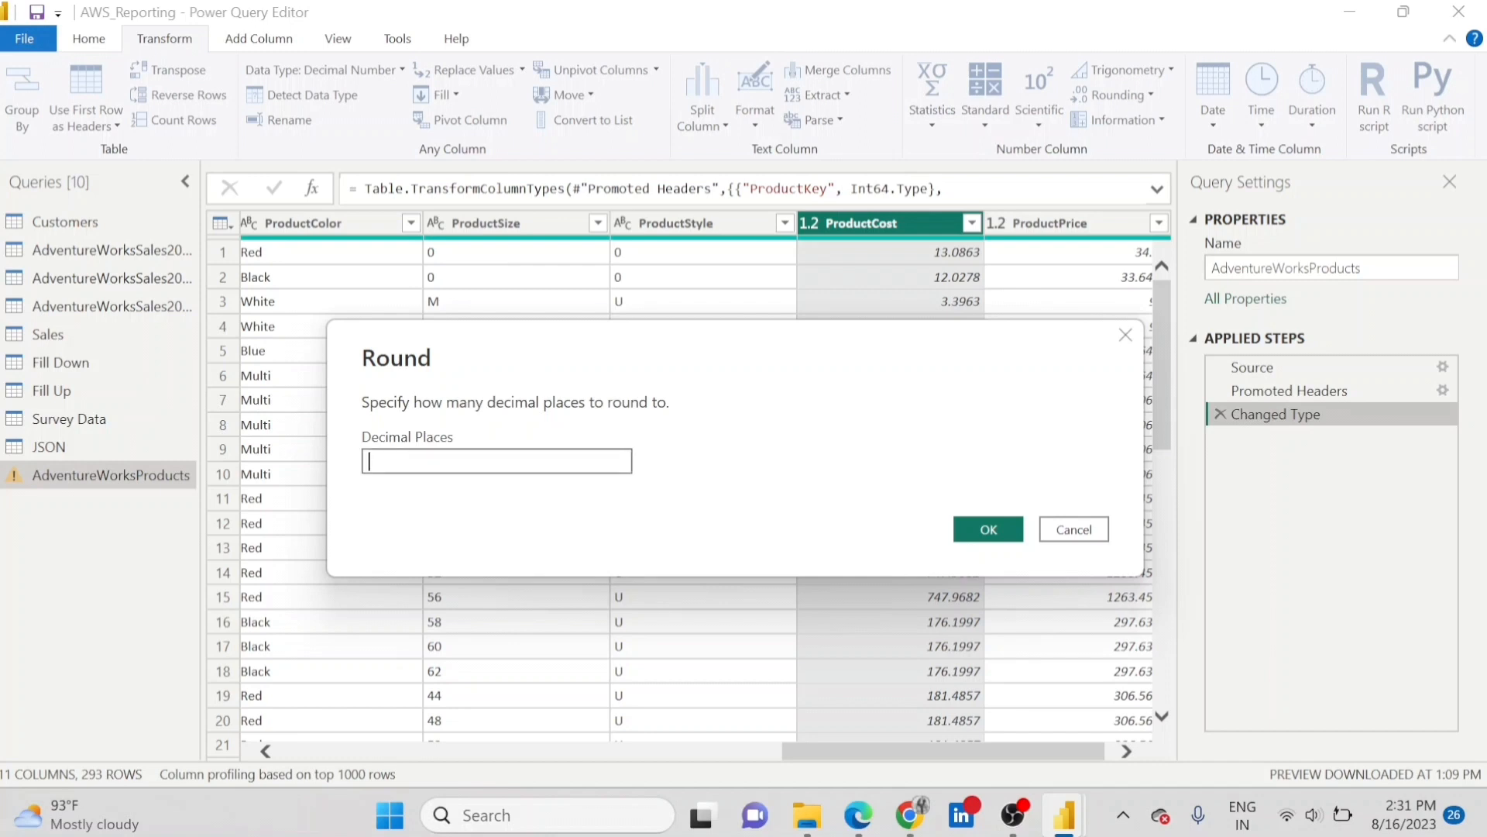
text(2)
click(985, 529)
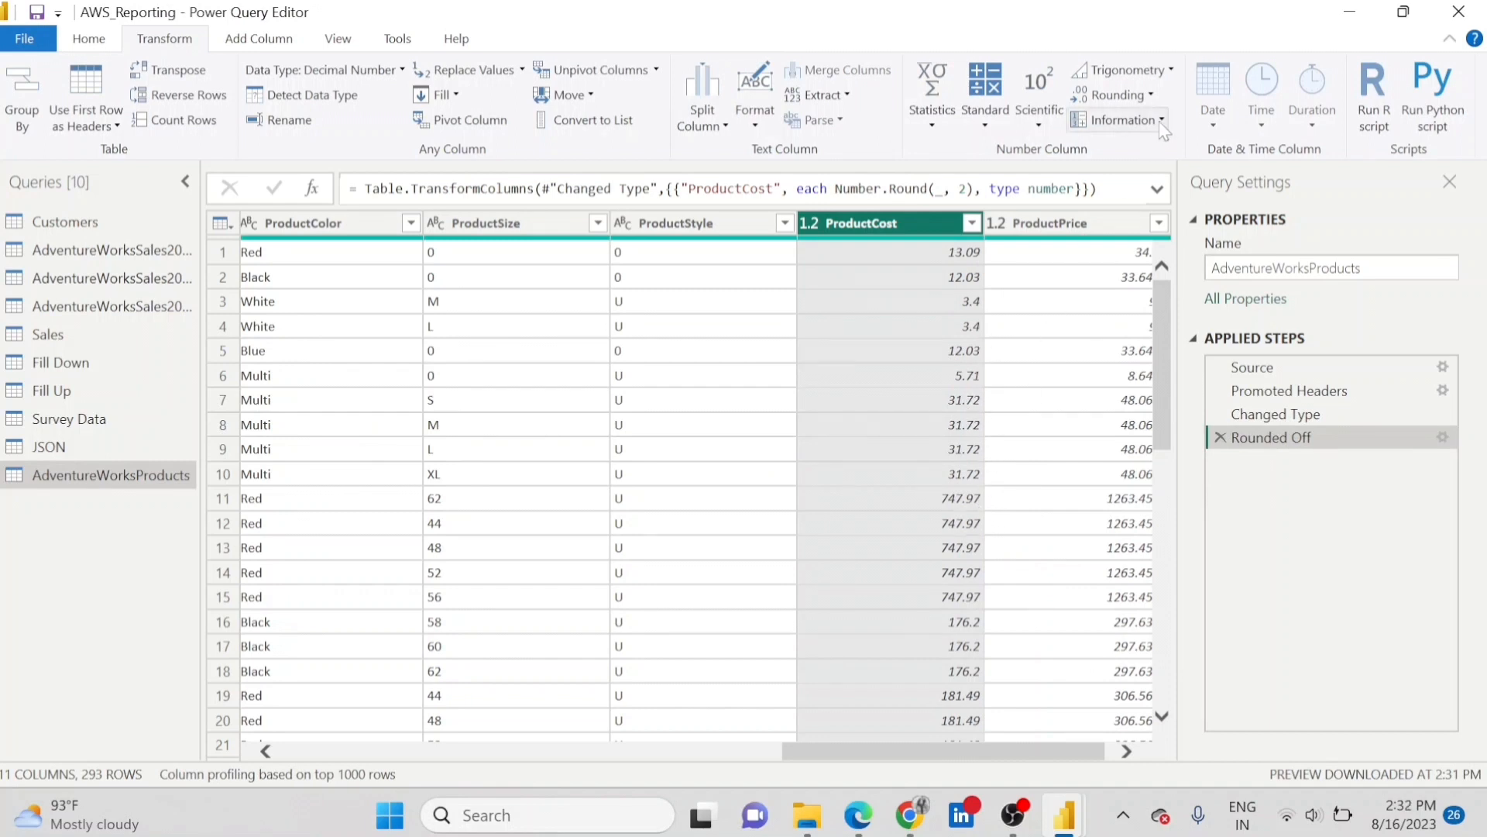
click(1150, 102)
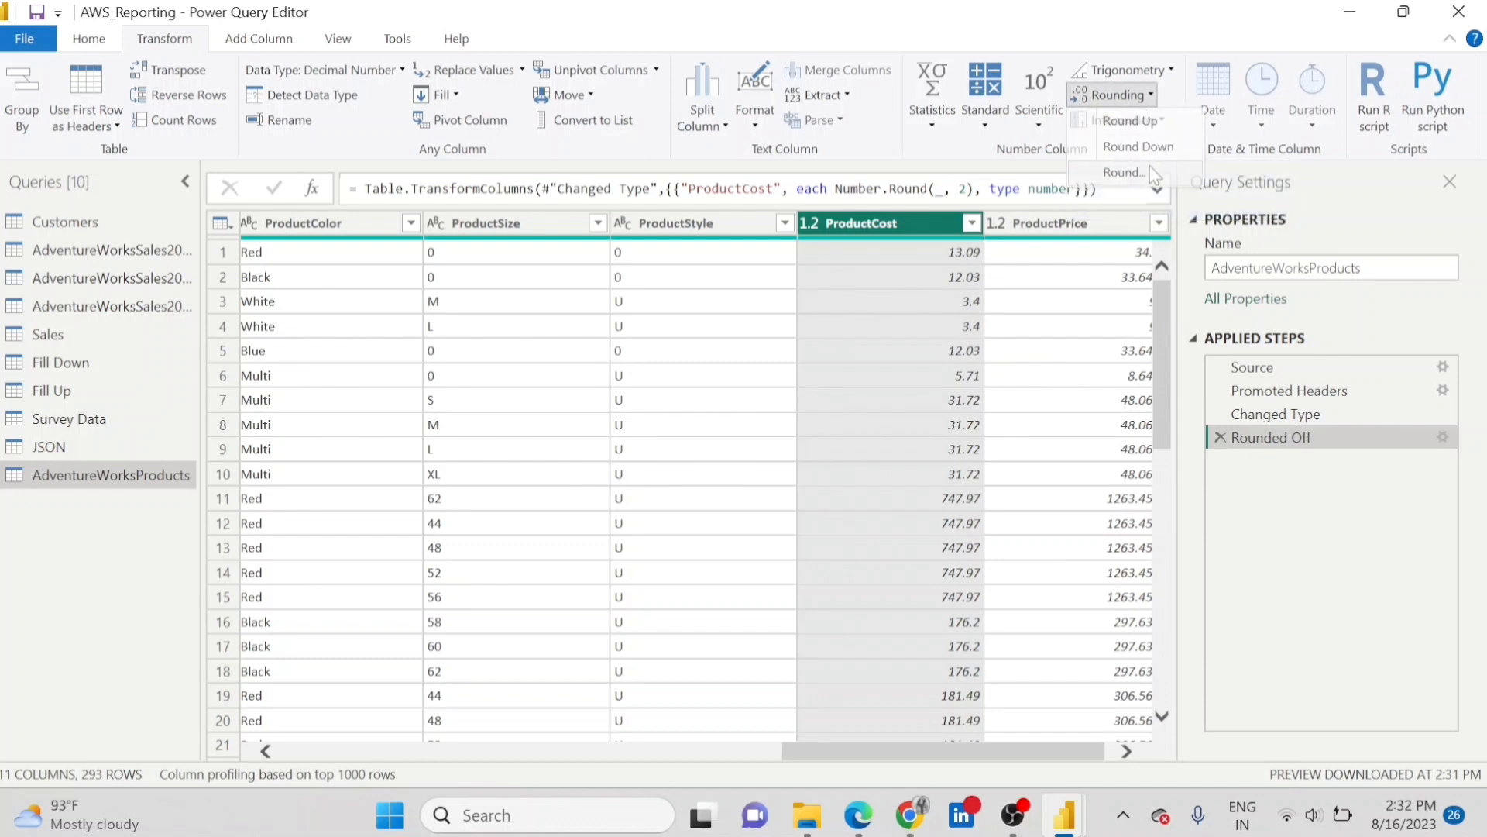
click(1124, 172)
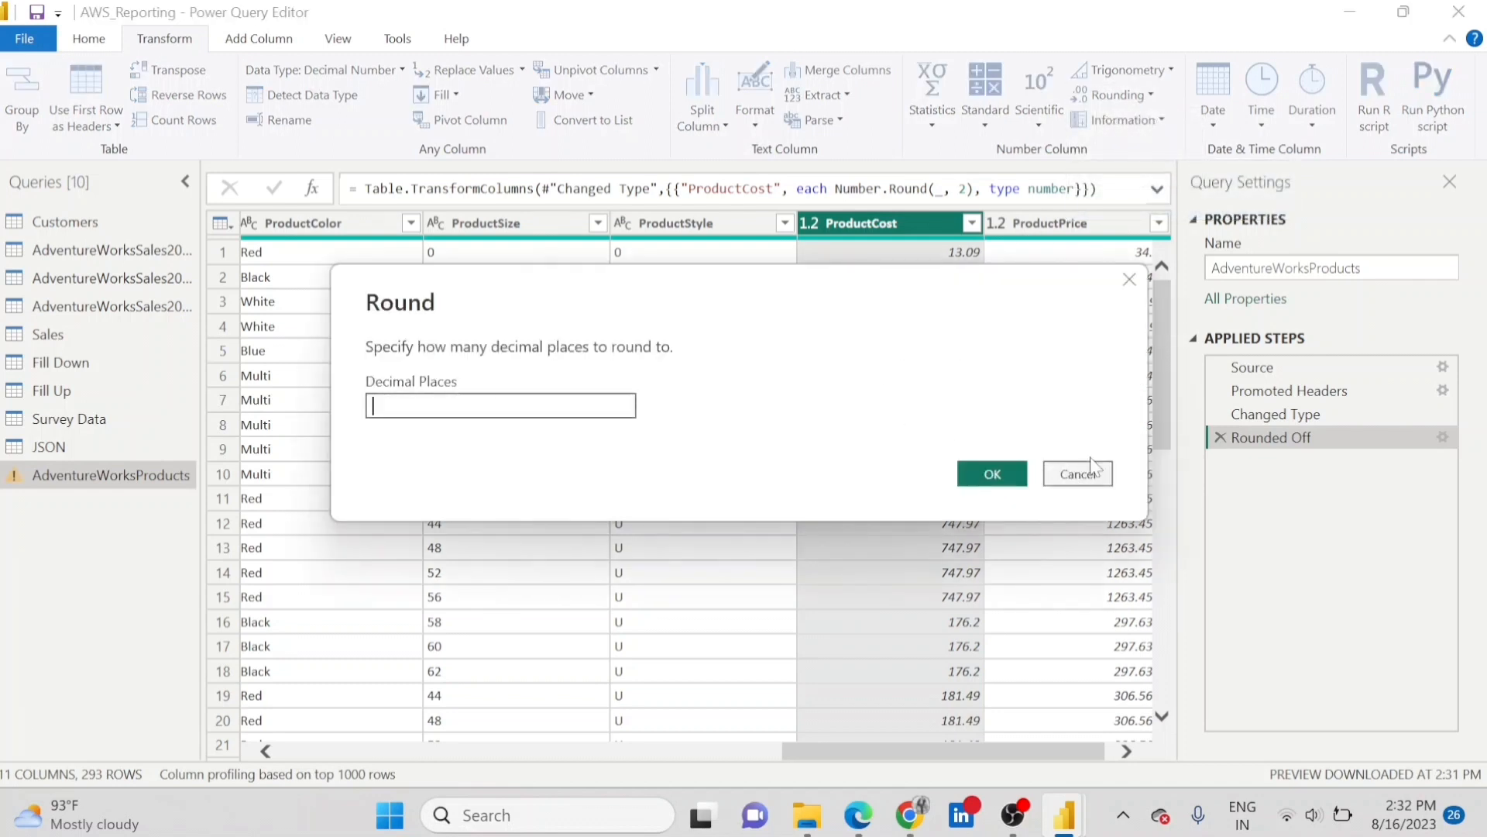
click(1093, 481)
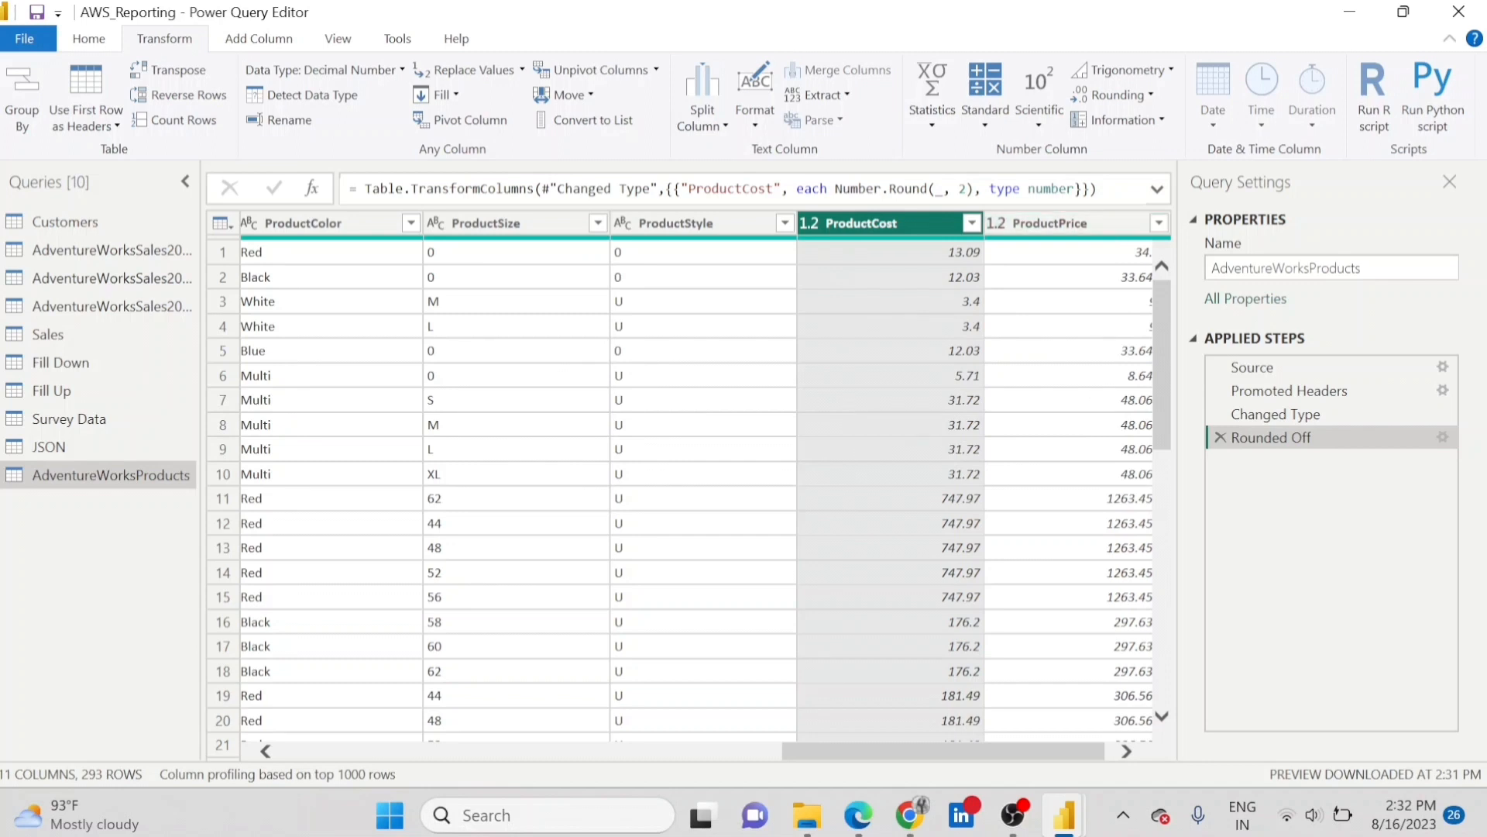
Round the two-decimal ProductCost values up to whole numbers, keeping the earlier rounding step.
click(1163, 122)
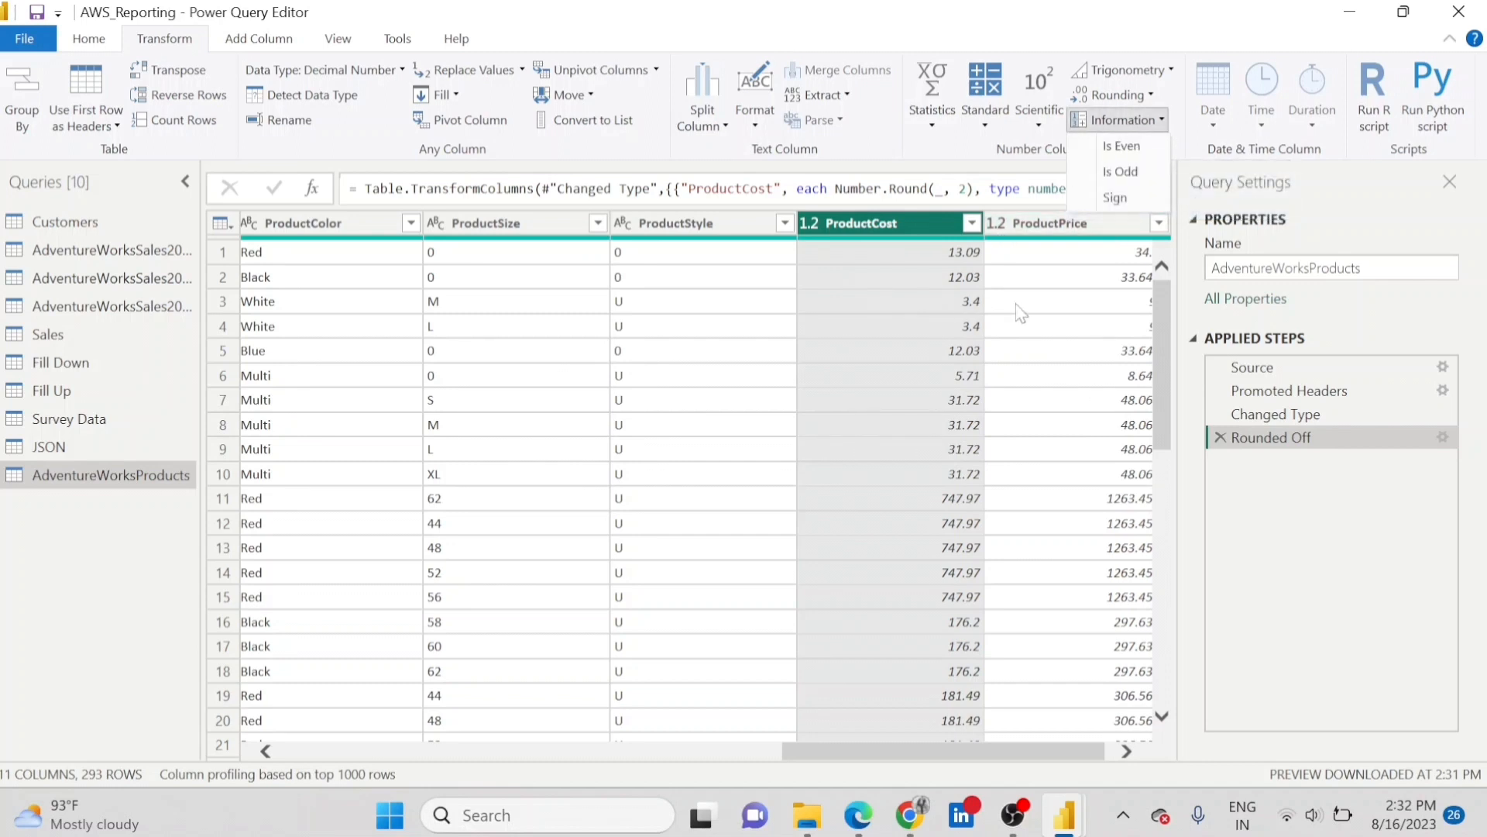
click(1155, 95)
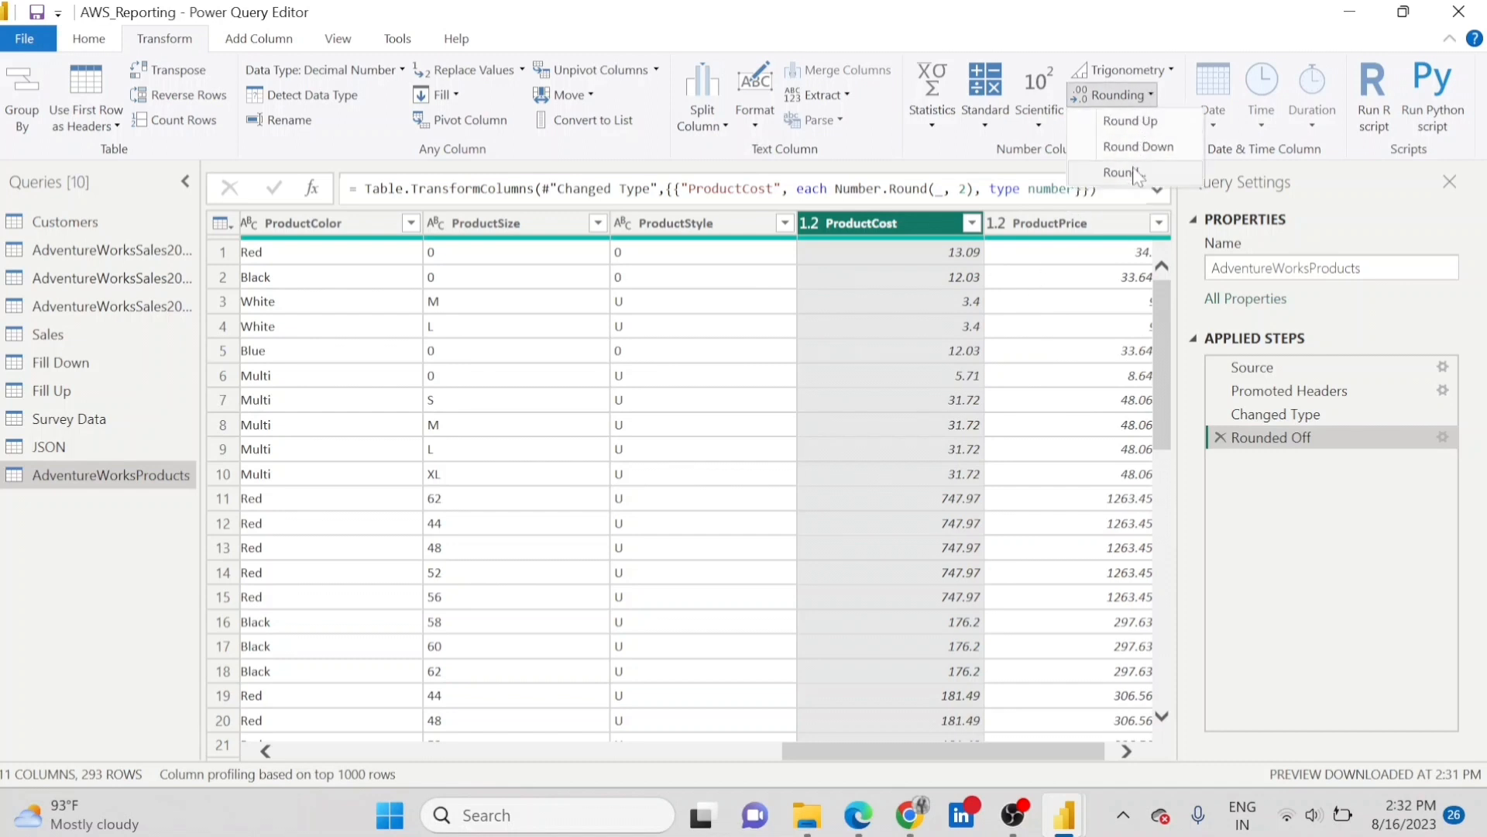
click(1130, 121)
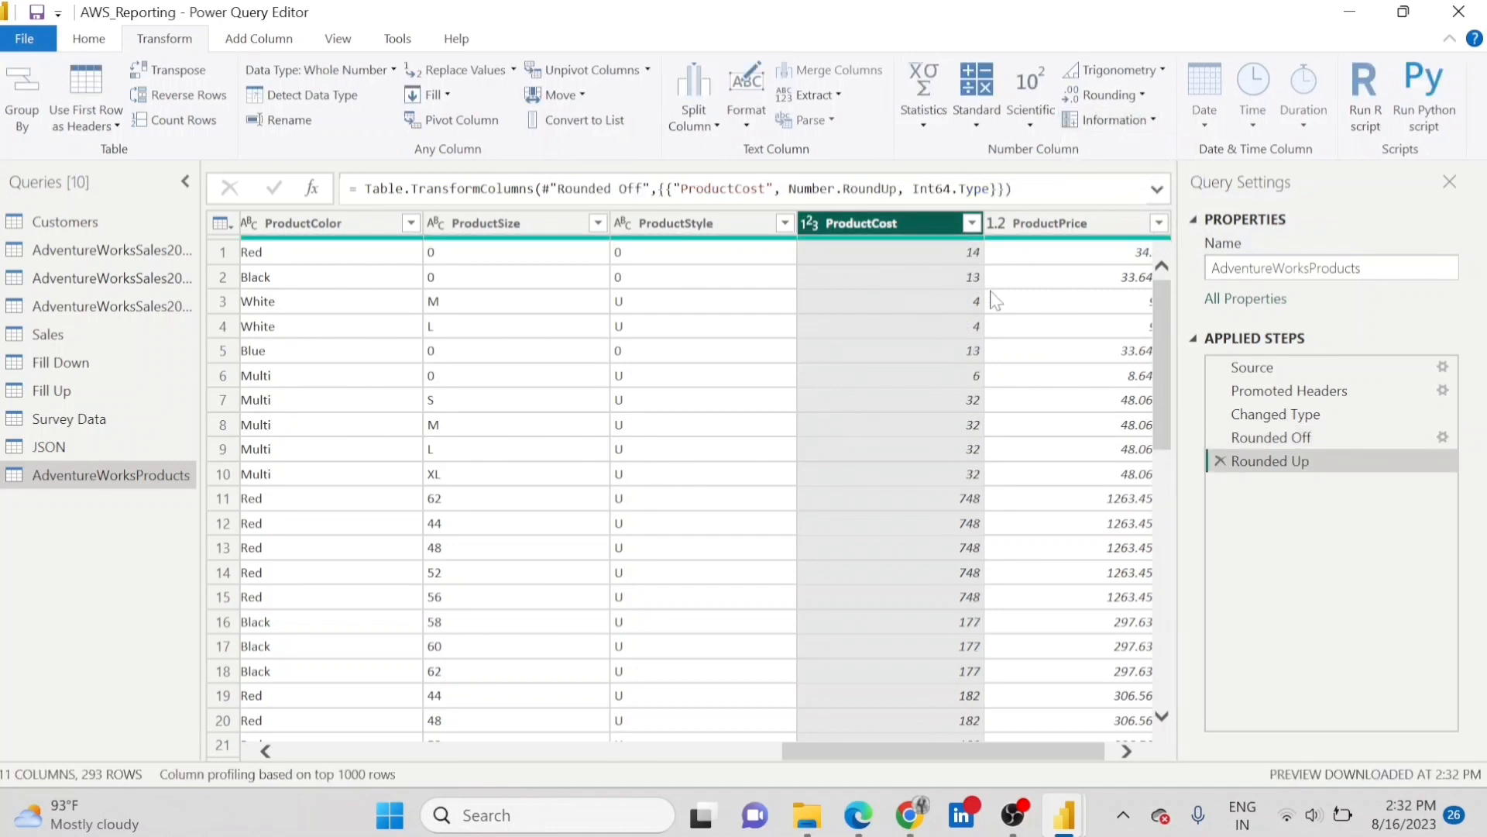
Test whether each ProductCost value is even and remove that check from the applied steps.
click(1154, 121)
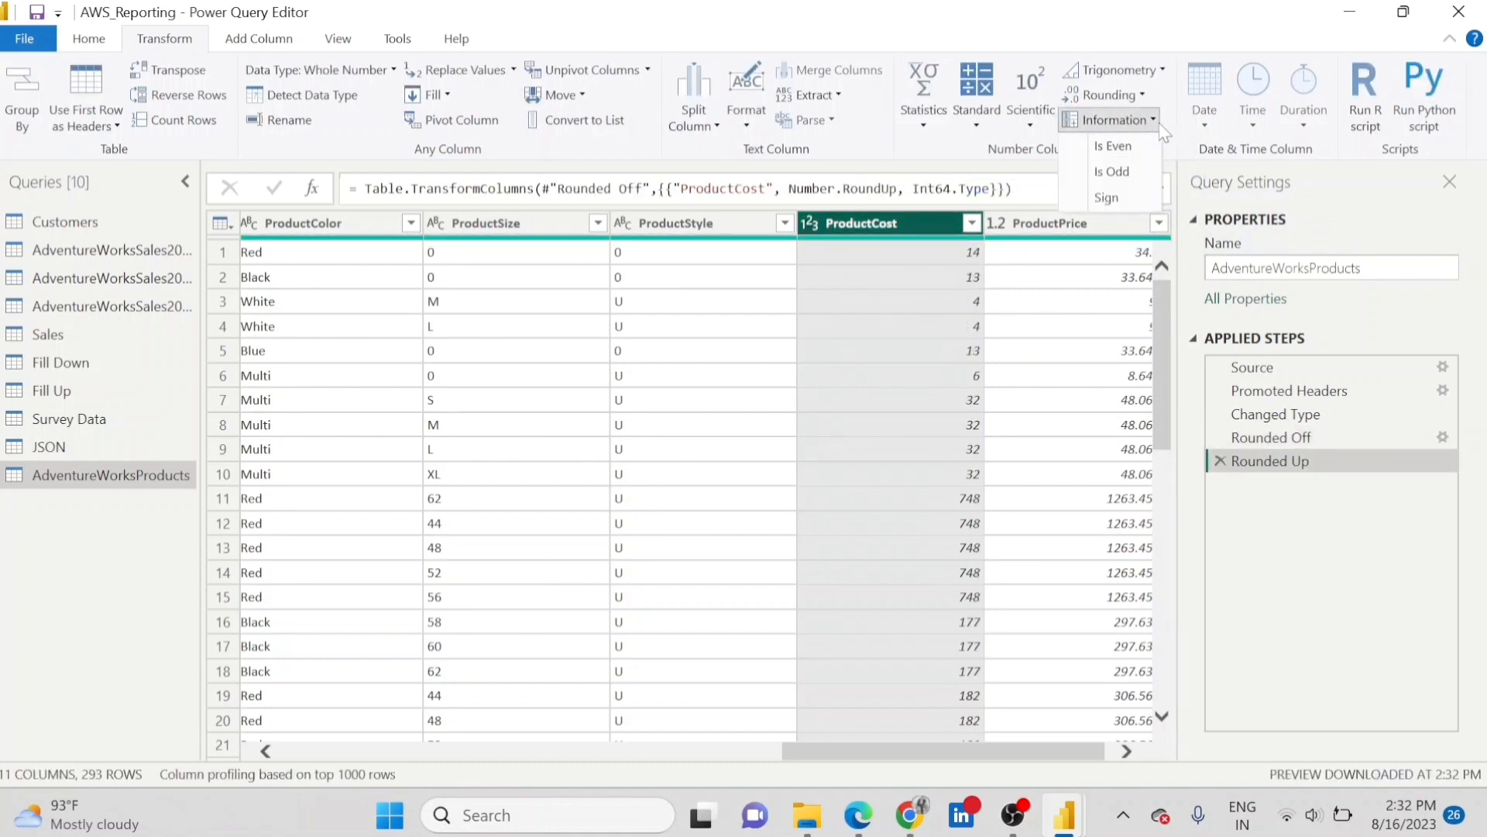
click(1128, 147)
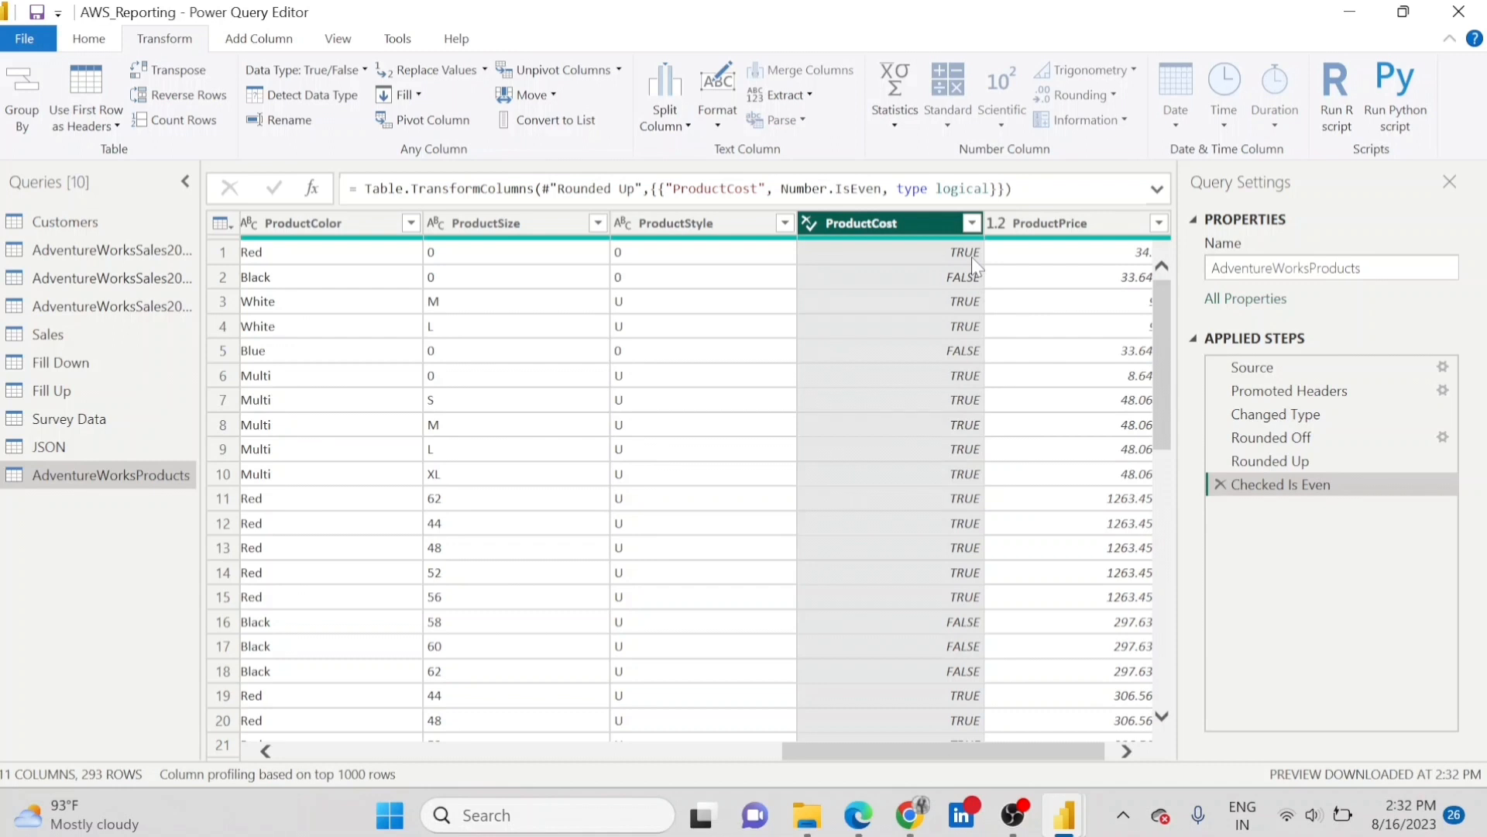
click(1220, 483)
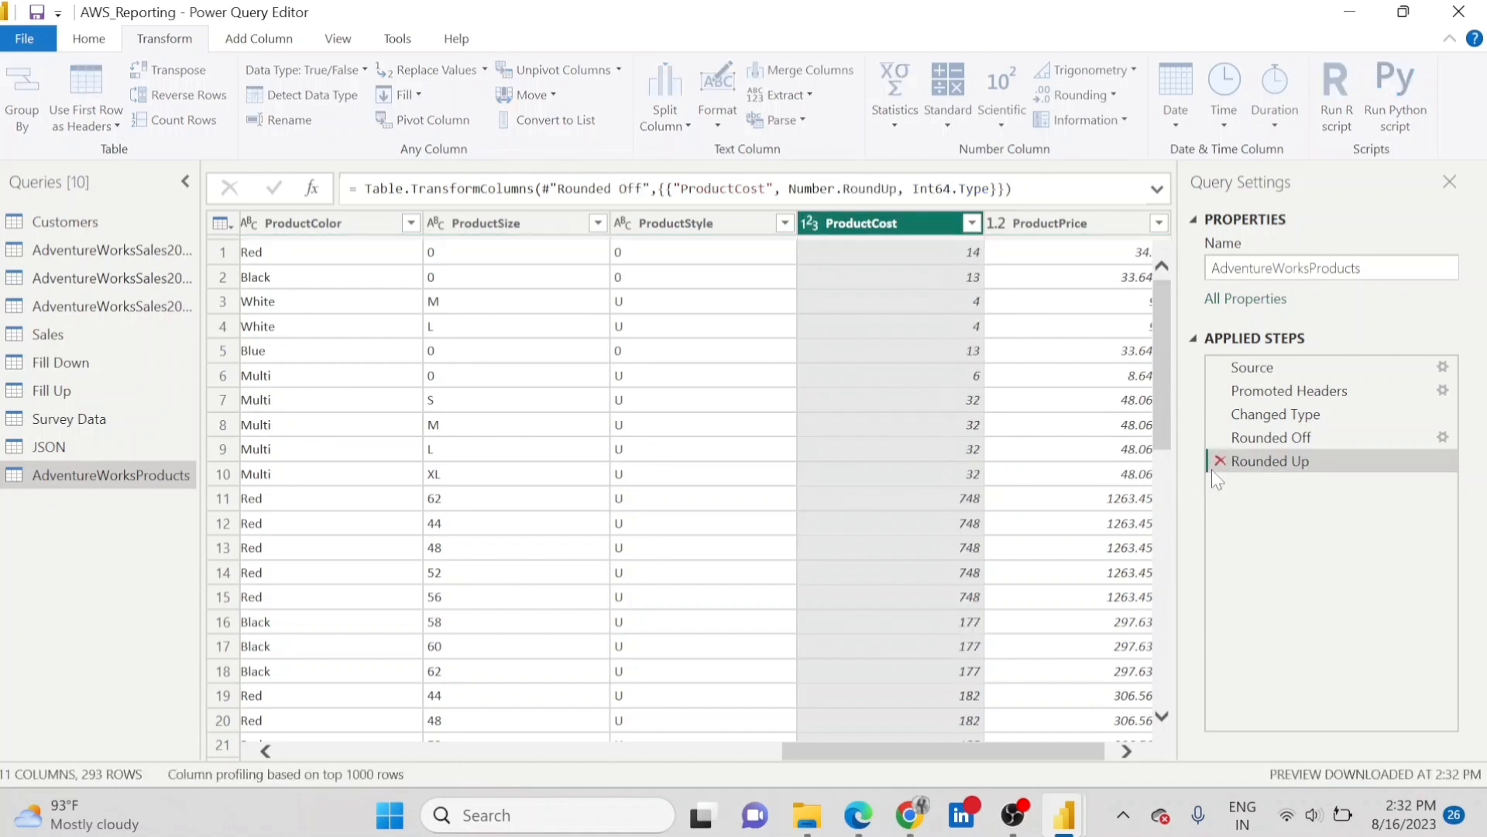
Test whether each ProductCost value is odd and remove that check from the applied steps.
click(1151, 126)
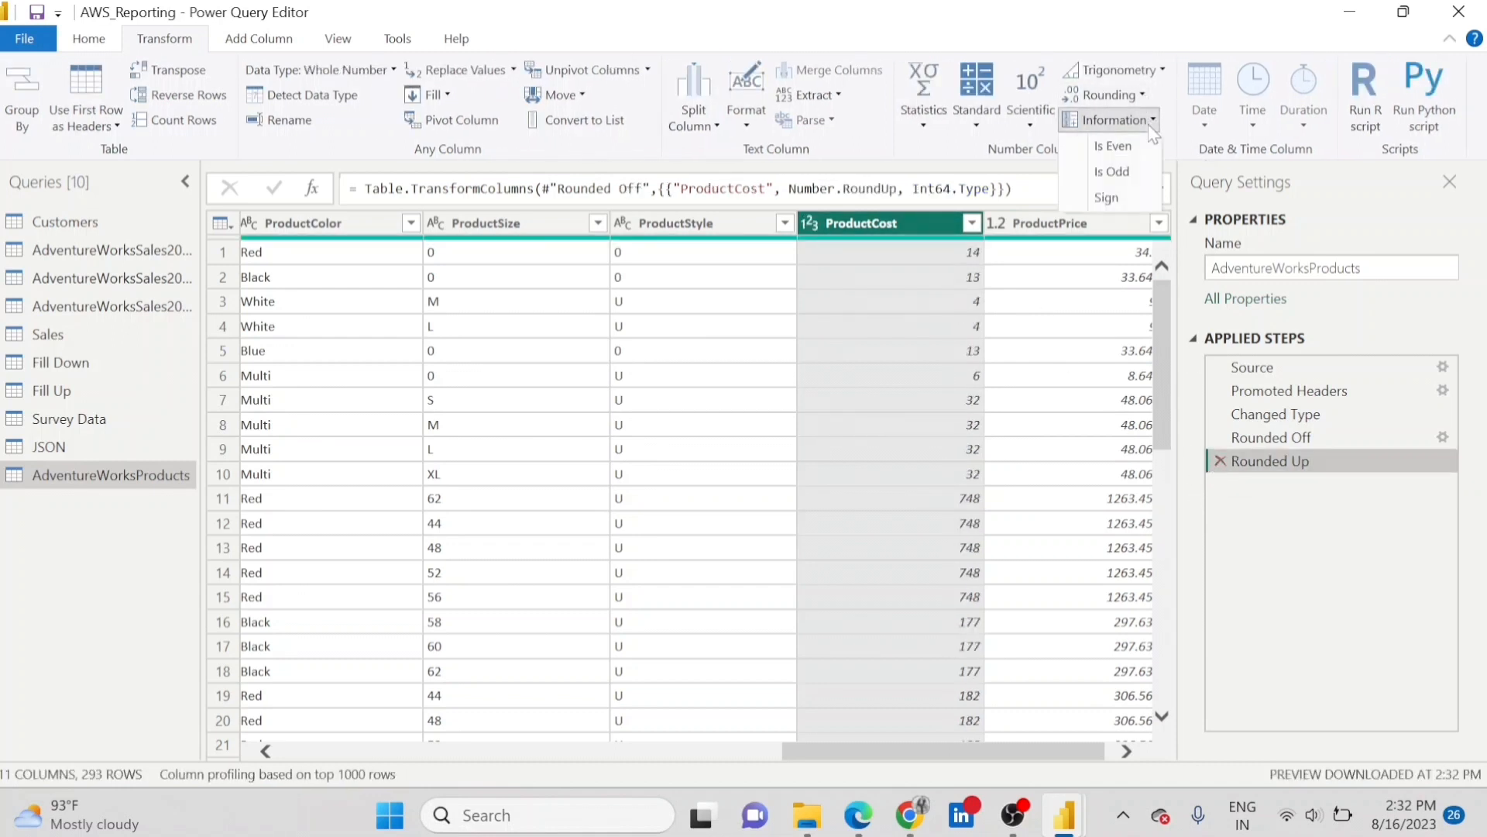
click(1142, 174)
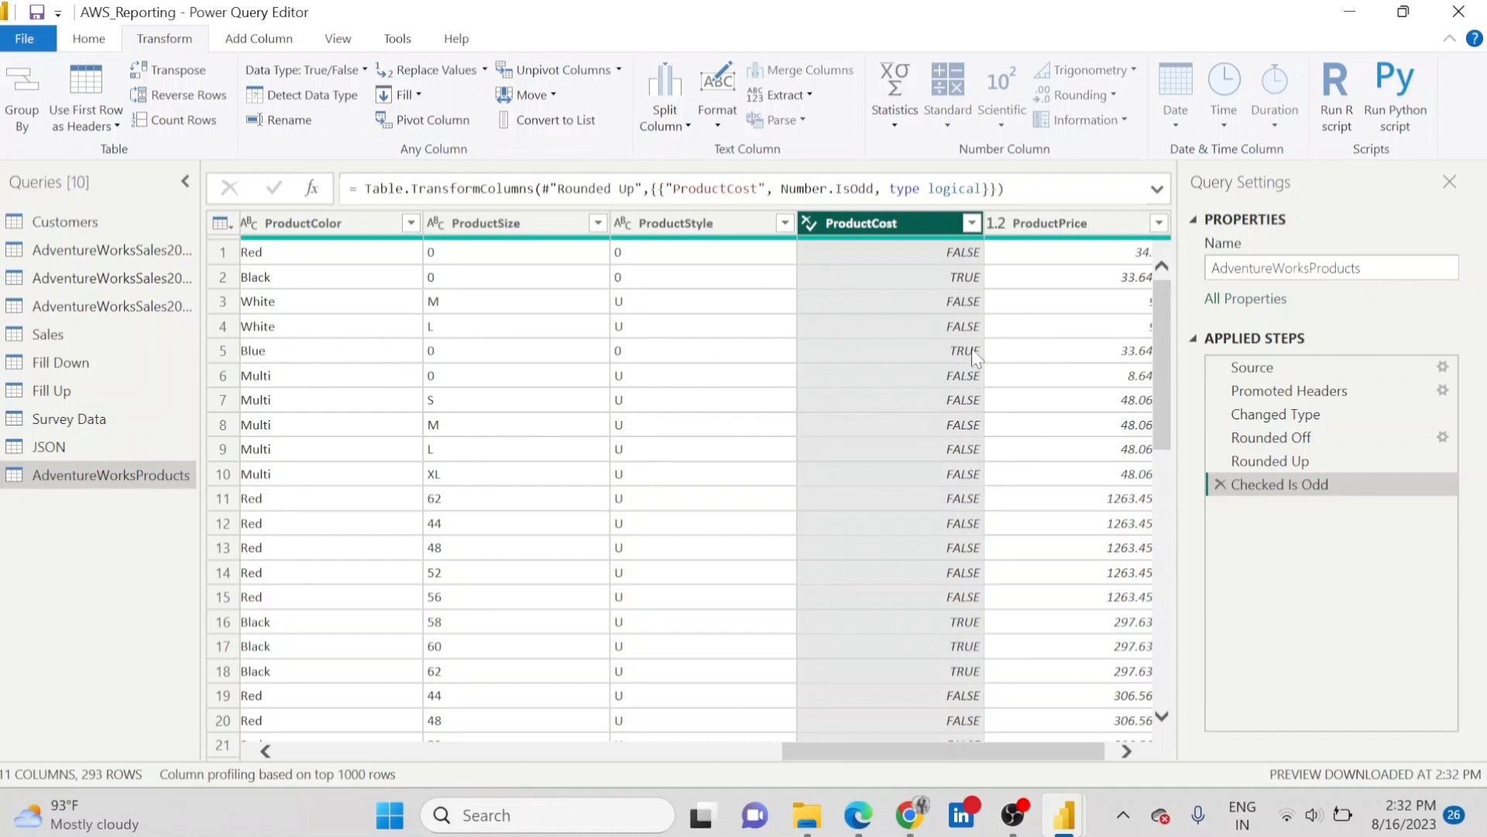
click(1218, 483)
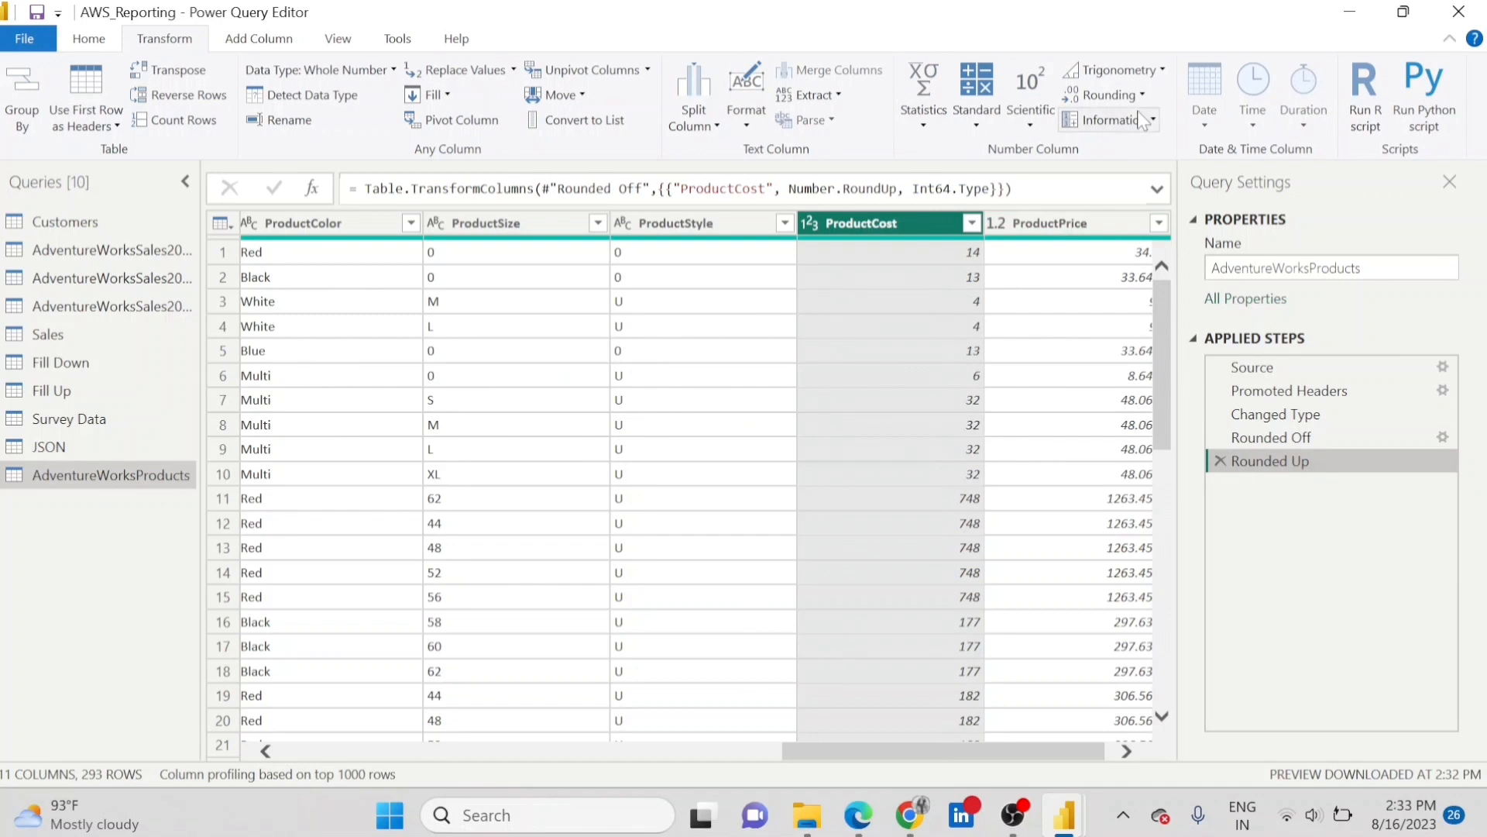